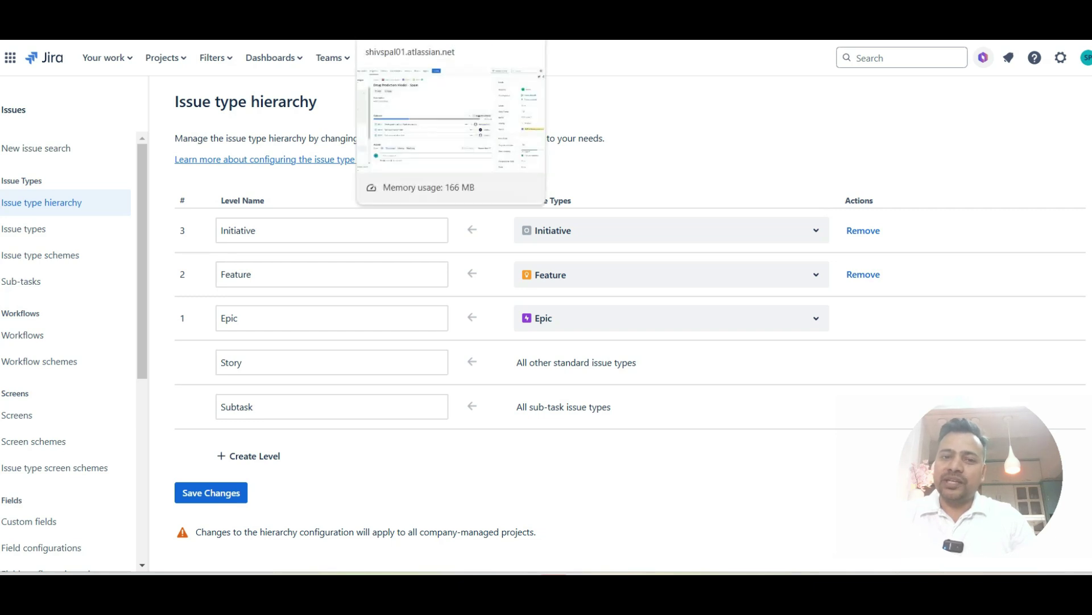
# View the Drug Prediction Model - Spain story, and examine the Jira pricing page's plan comparison for 300 users
pyautogui.click(410, 32)
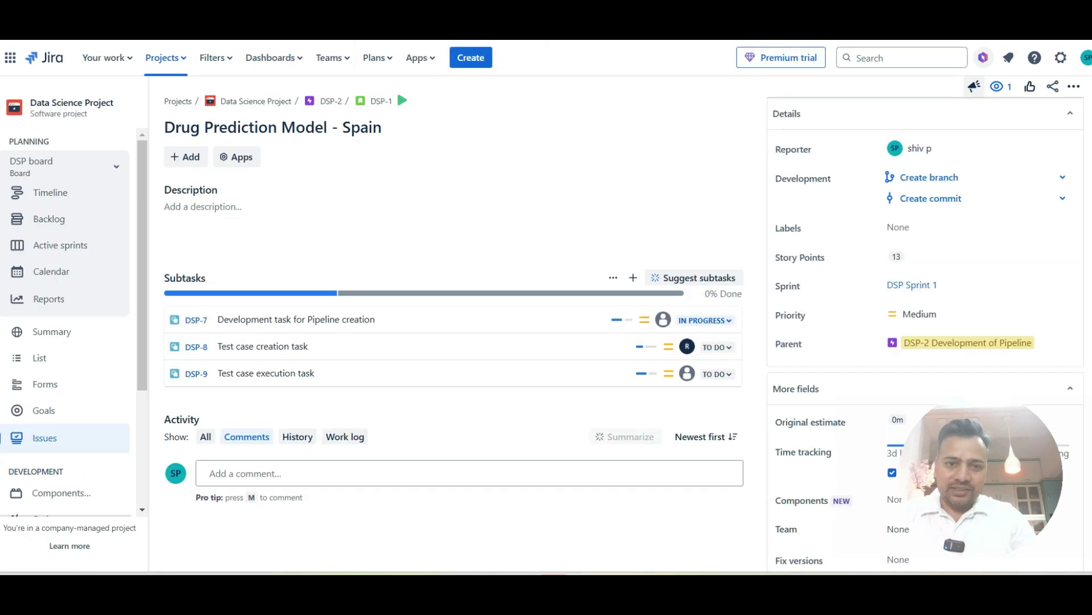
pyautogui.hotkey('ctrl', 'Tab')
pyautogui.scroll(-1, 461, 219)
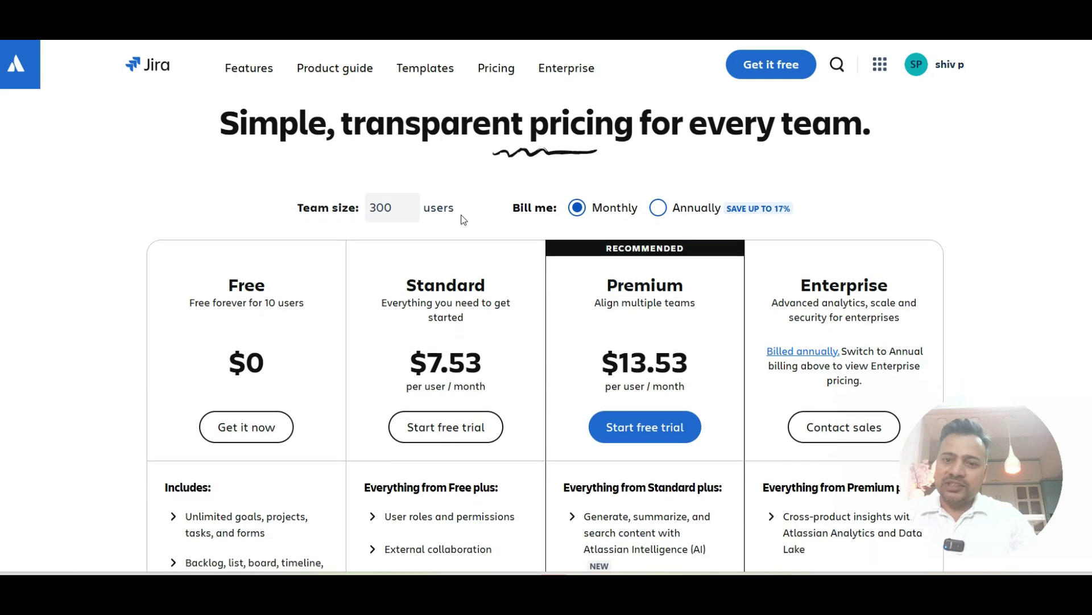
pyautogui.scroll(-1, 376, 341)
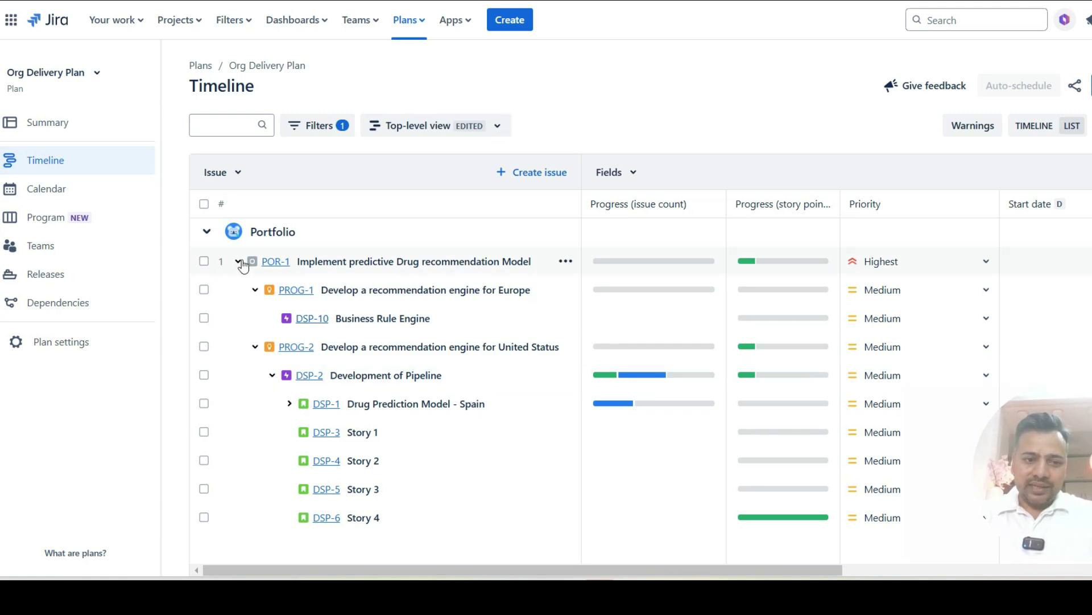
# Collapse the Europe and United States recommendation engine features in the Org Delivery Plan timeline
pyautogui.click(255, 292)
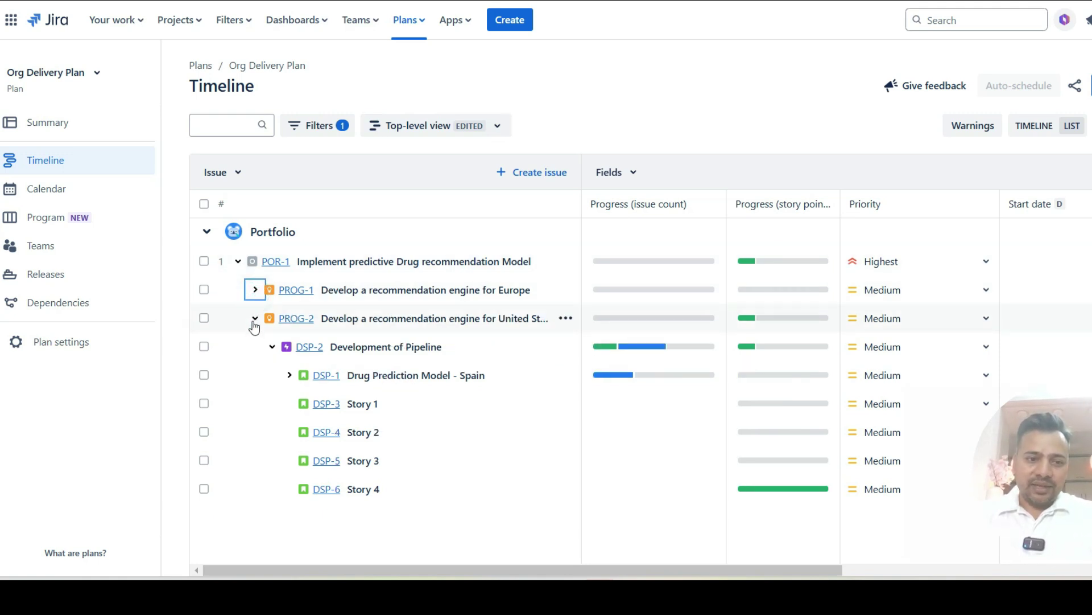
pyautogui.click(254, 319)
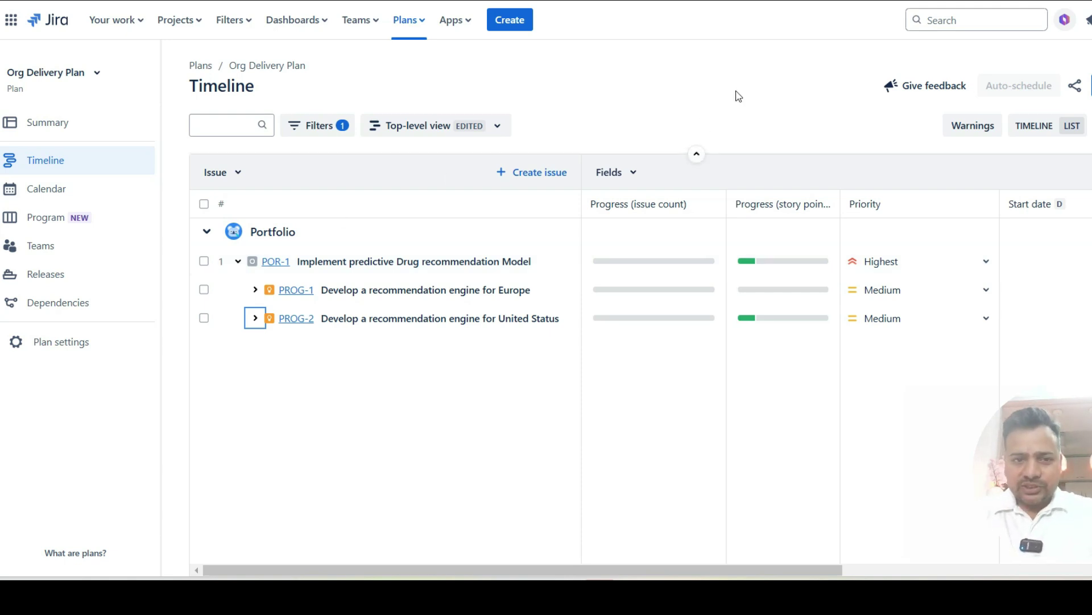
# Open the Data Science Project and display its timeline
pyautogui.click(199, 25)
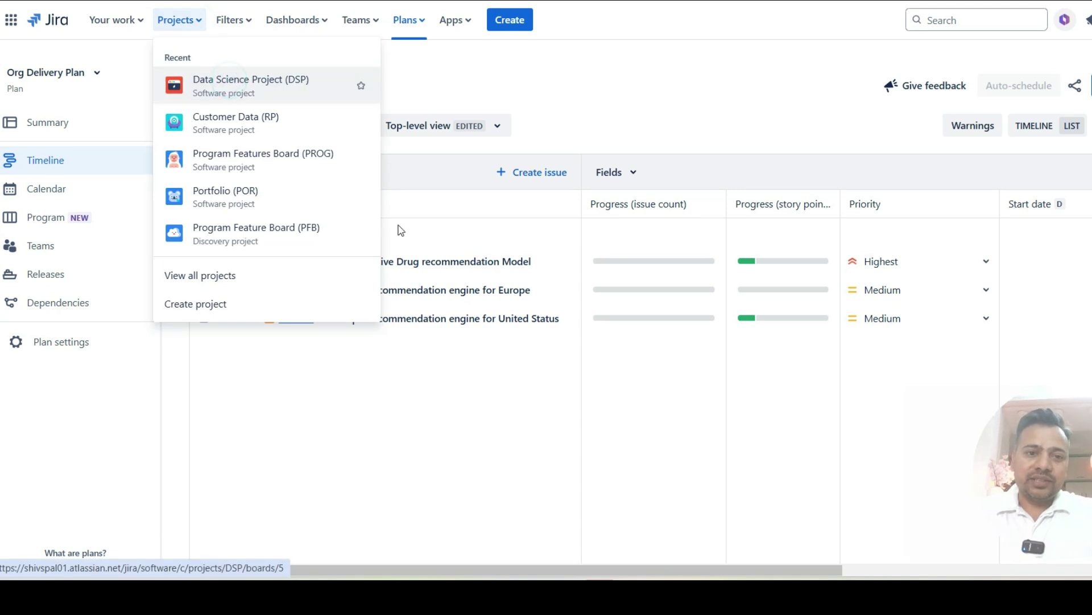
pyautogui.click(222, 83)
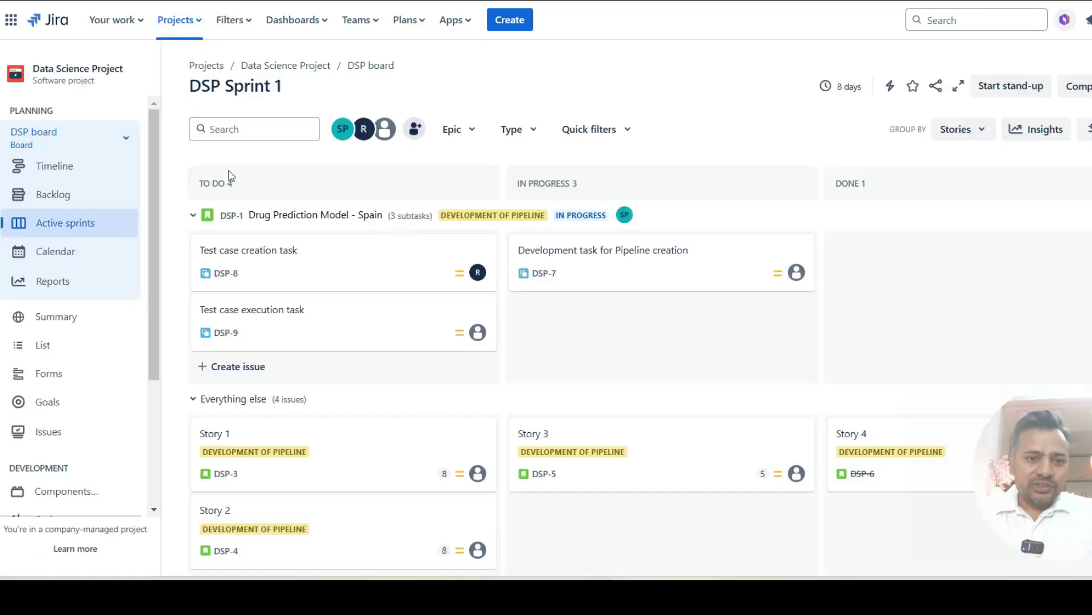
pyautogui.click(53, 165)
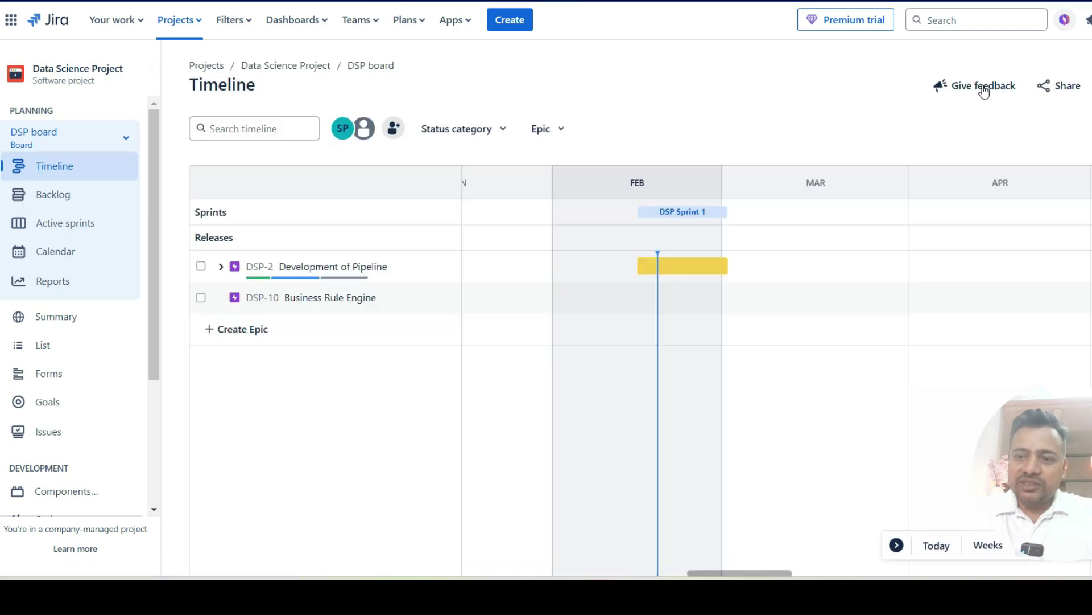
# Open the issue type hierarchy page in the Jira issue settings
pyautogui.click(1089, 20)
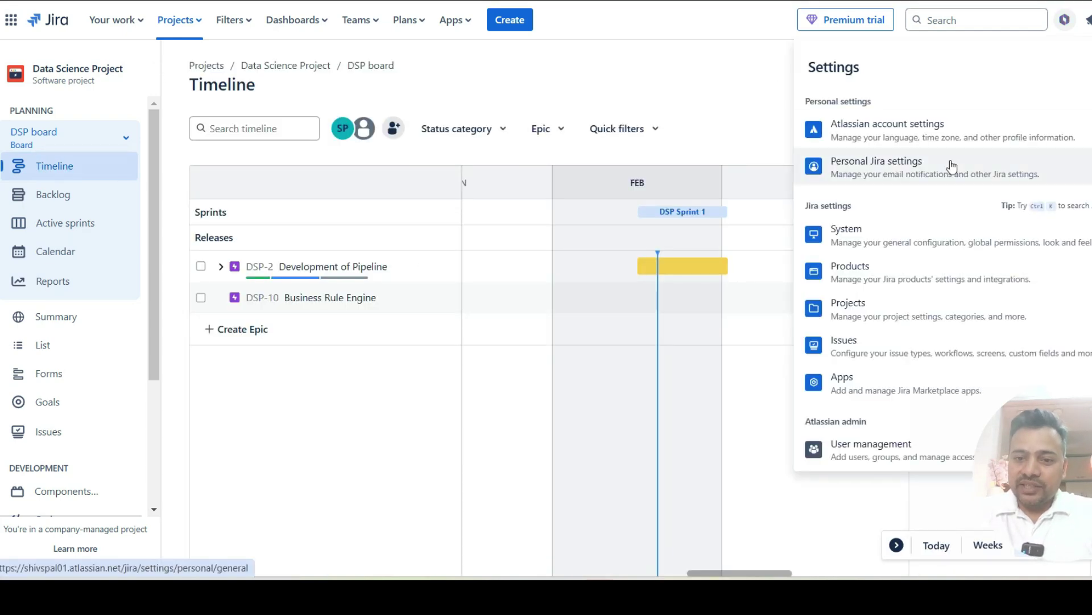
pyautogui.click(883, 245)
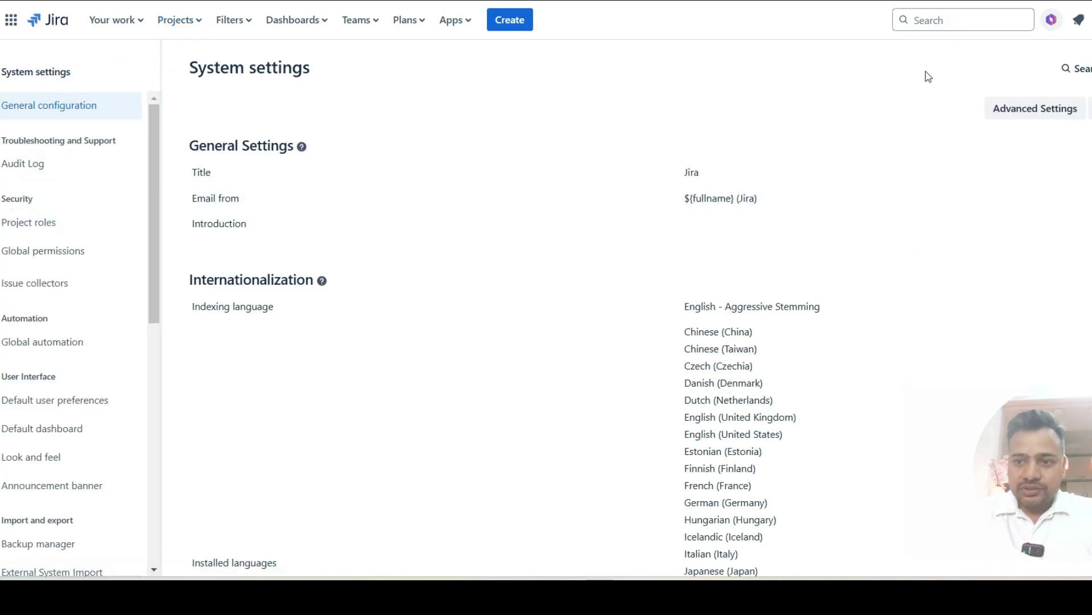
pyautogui.click(1090, 20)
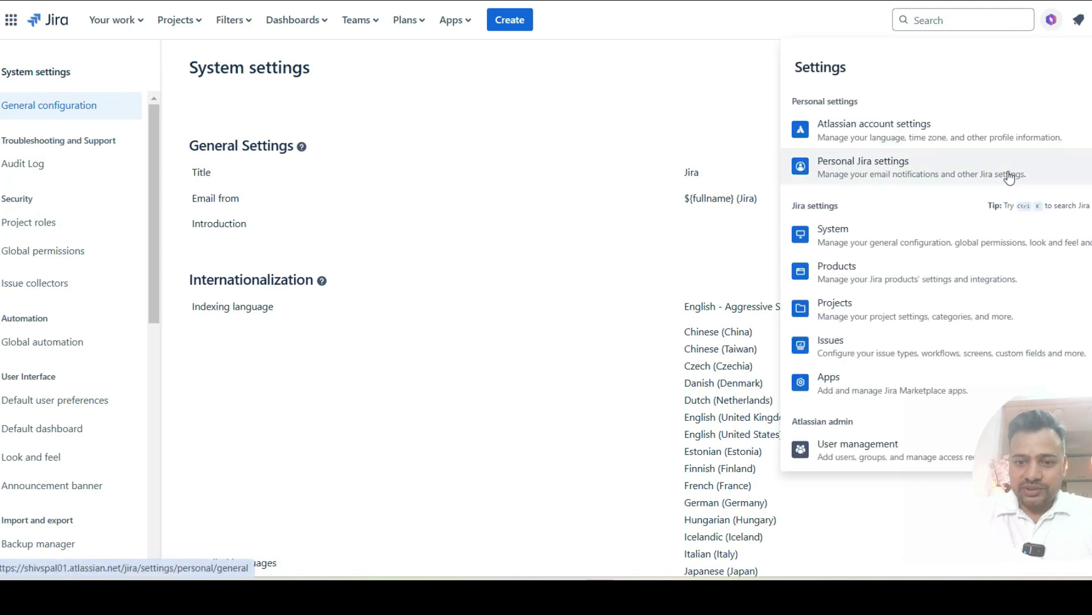
pyautogui.scroll(-1, 883, 292)
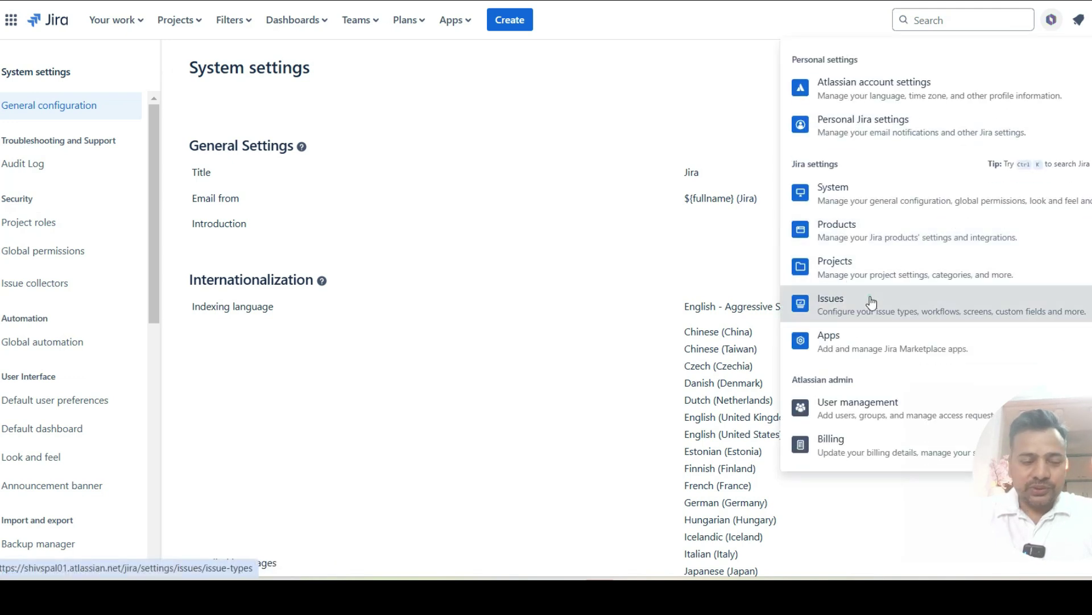
pyautogui.click(800, 300)
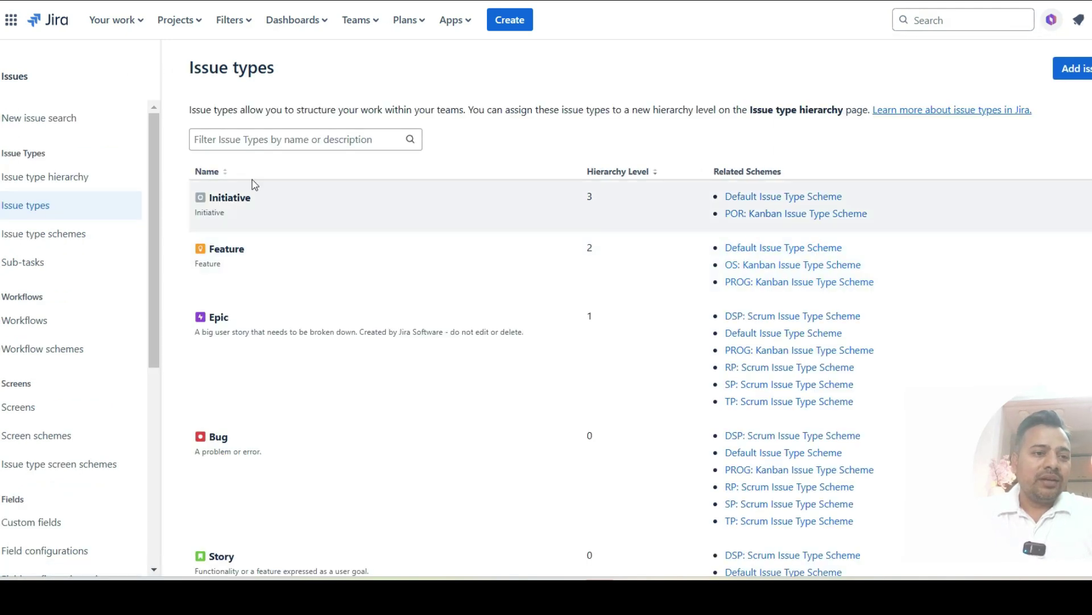
pyautogui.click(46, 176)
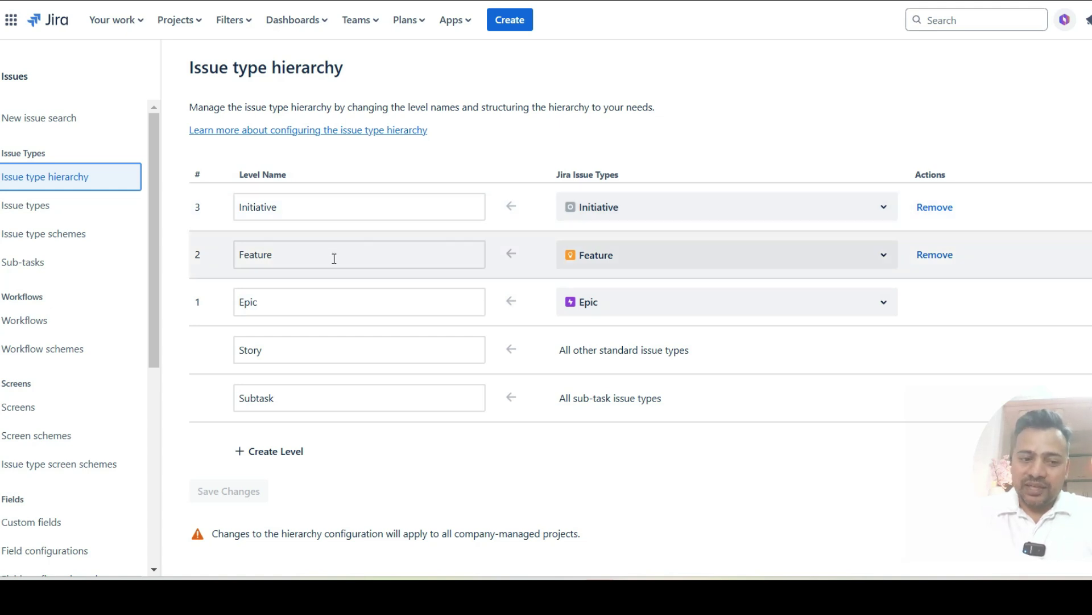
# Try adding a hierarchy level named Theme above Initiative, and remove it without saving
pyautogui.click(270, 452)
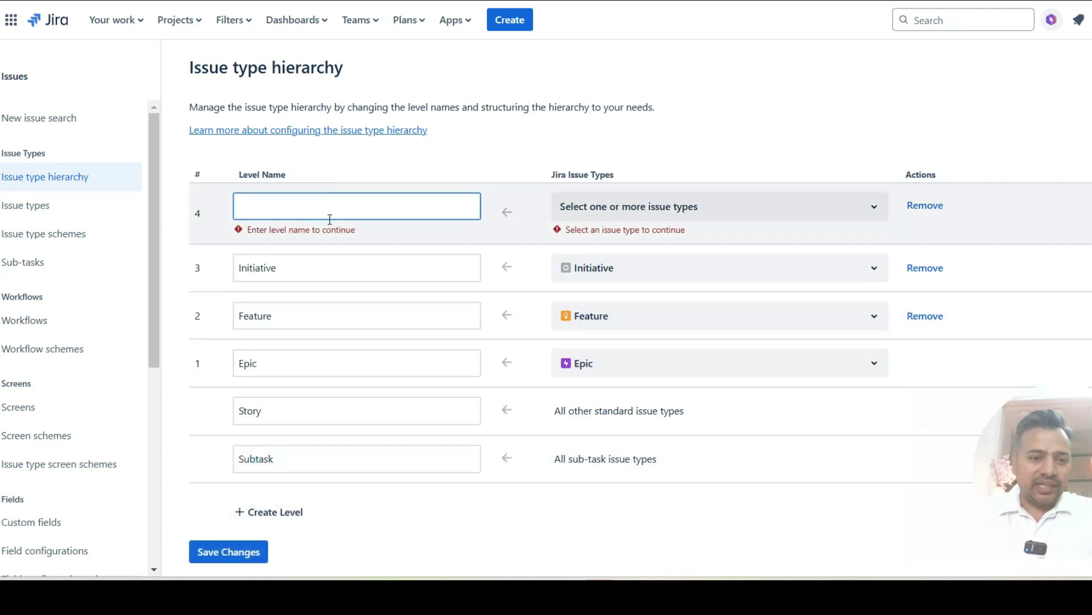
pyautogui.write('T')
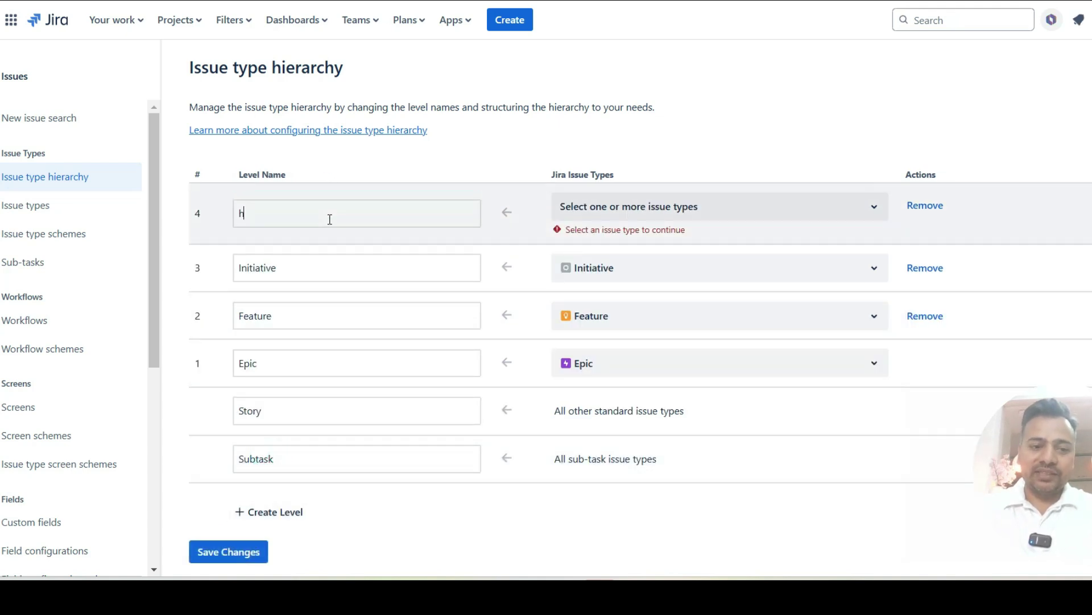
pyautogui.press('BackSpace')
pyautogui.write('Thm')
pyautogui.press('BackSpace')
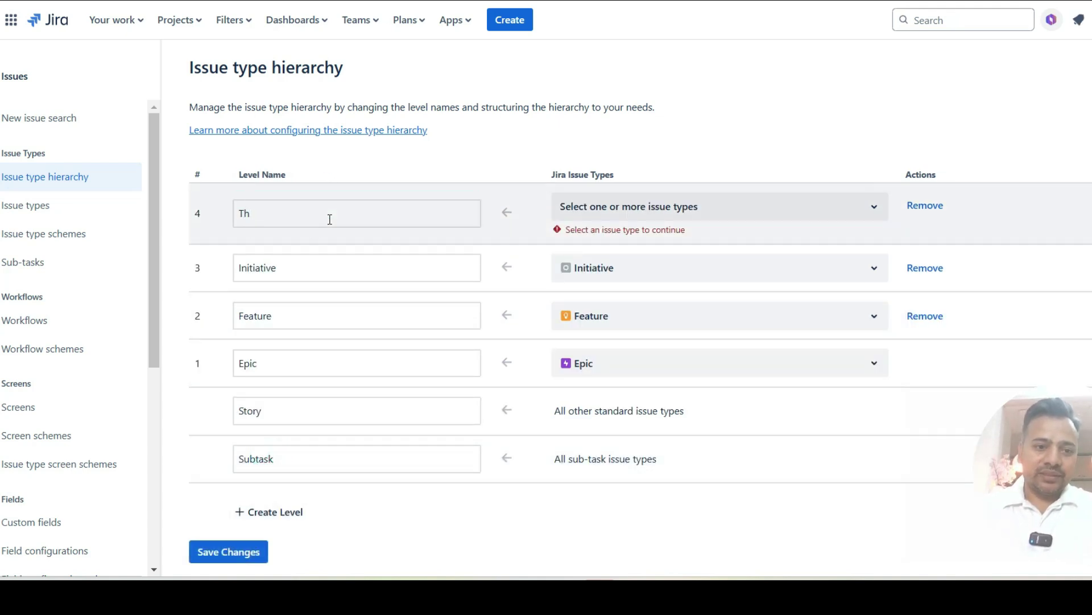
pyautogui.write('eme')
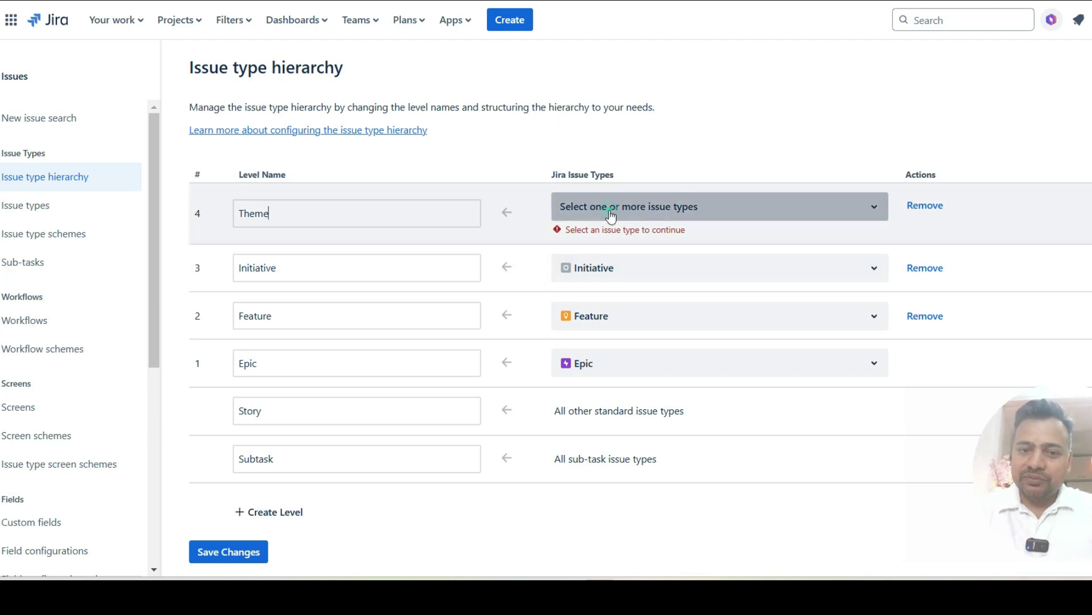
pyautogui.click(611, 216)
pyautogui.click(564, 128)
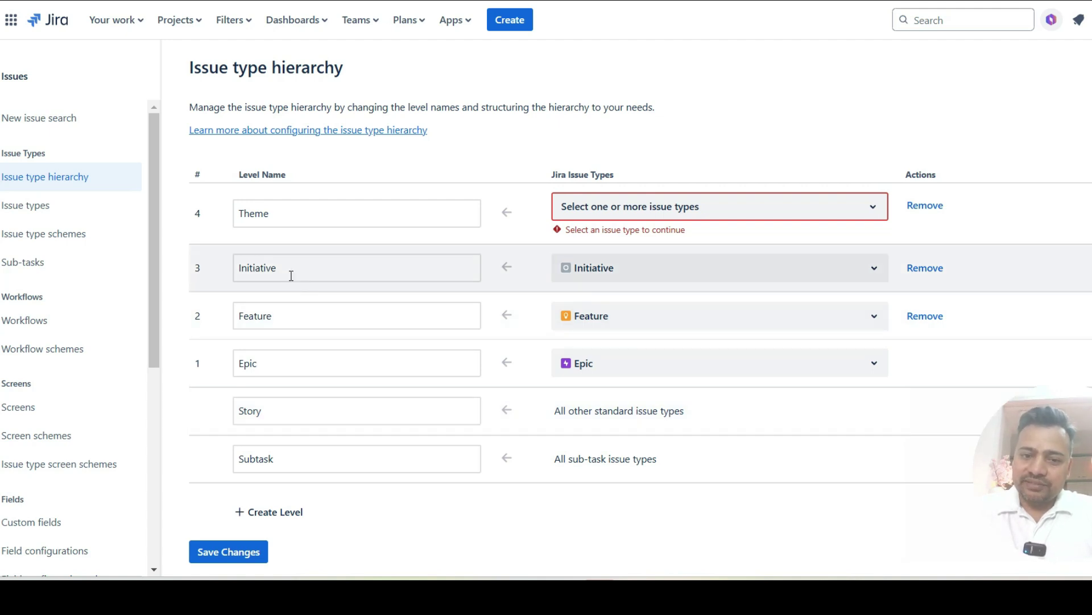
pyautogui.click(922, 206)
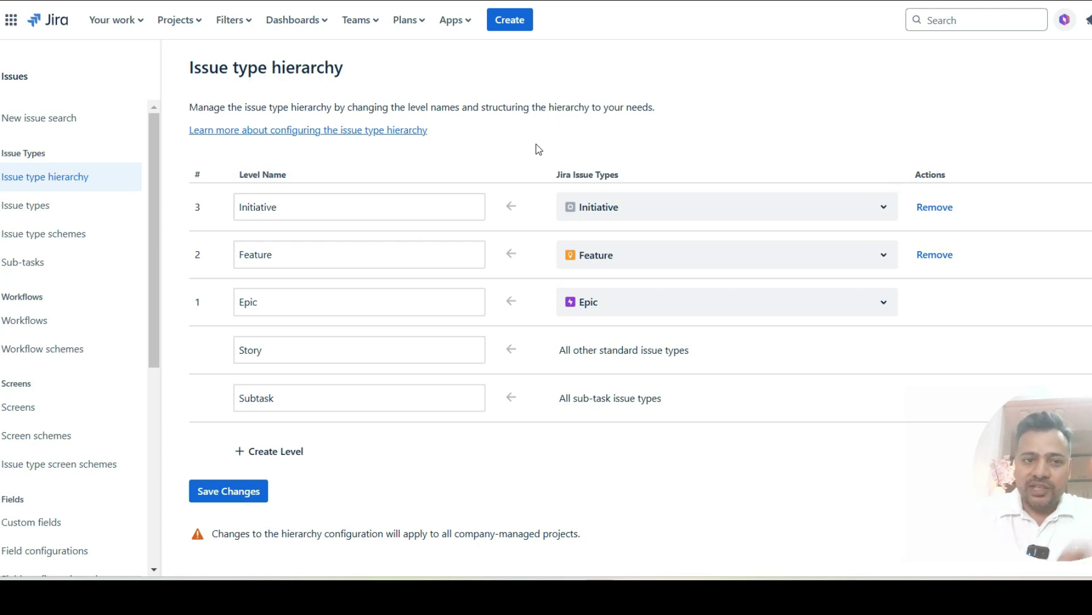
# Open the Portfolio project's Kanban board in a separate browser tab
pyautogui.click(198, 21)
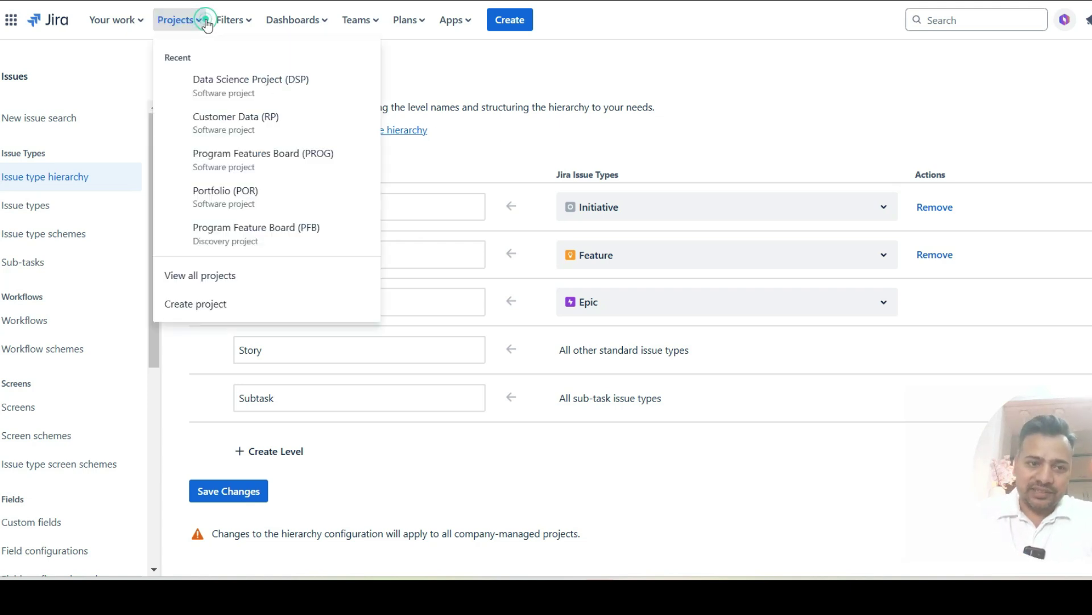
pyautogui.rightClick(230, 197)
pyautogui.click(285, 212)
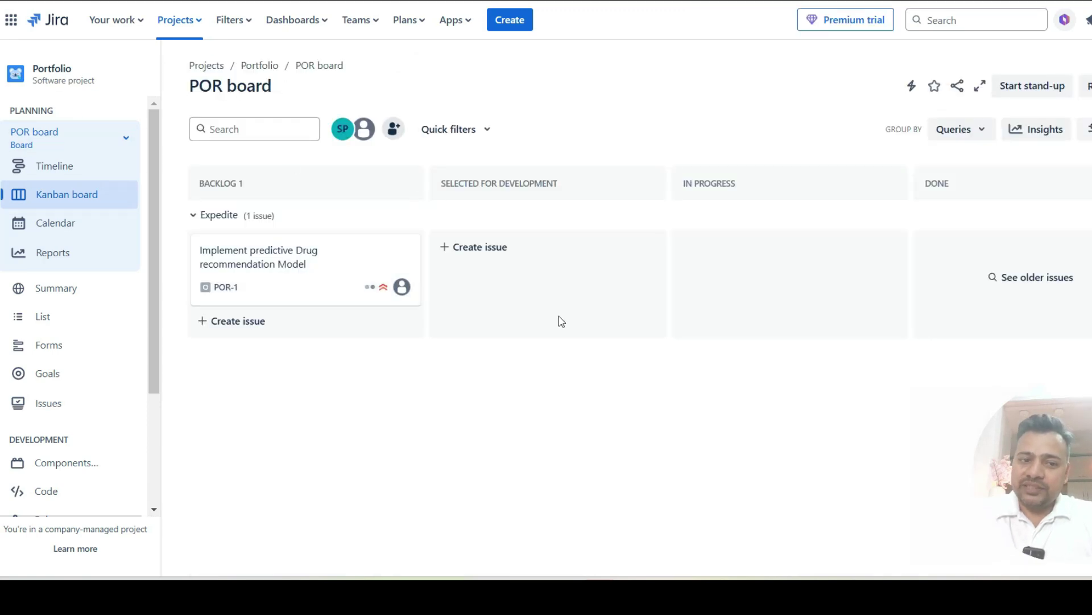
# Review the description and child issues of the initiative Implement predictive Drug recommendation Model
pyautogui.click(285, 267)
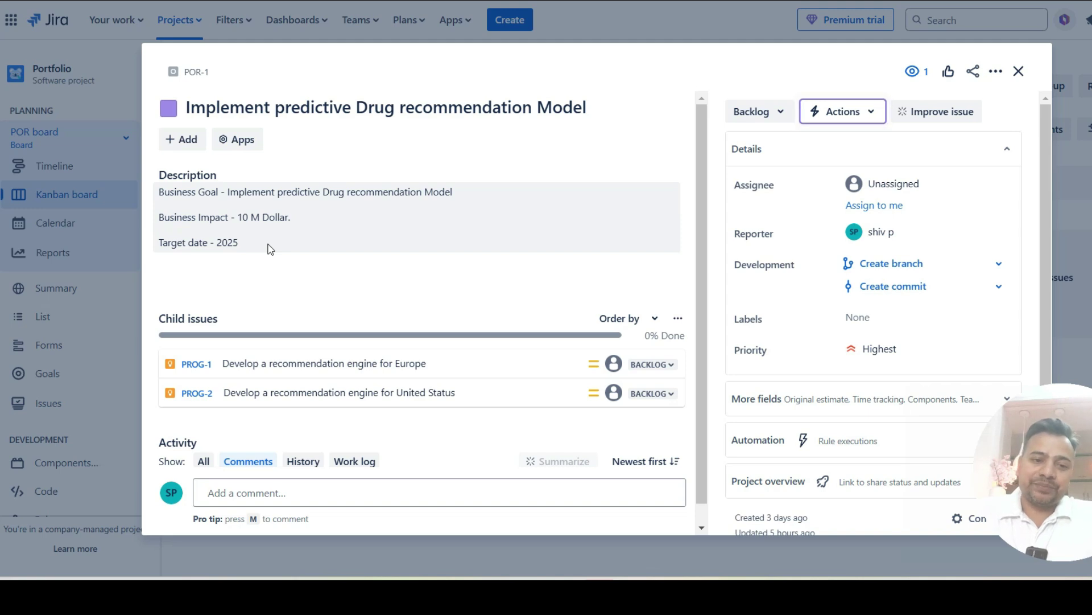
pyautogui.click(1017, 72)
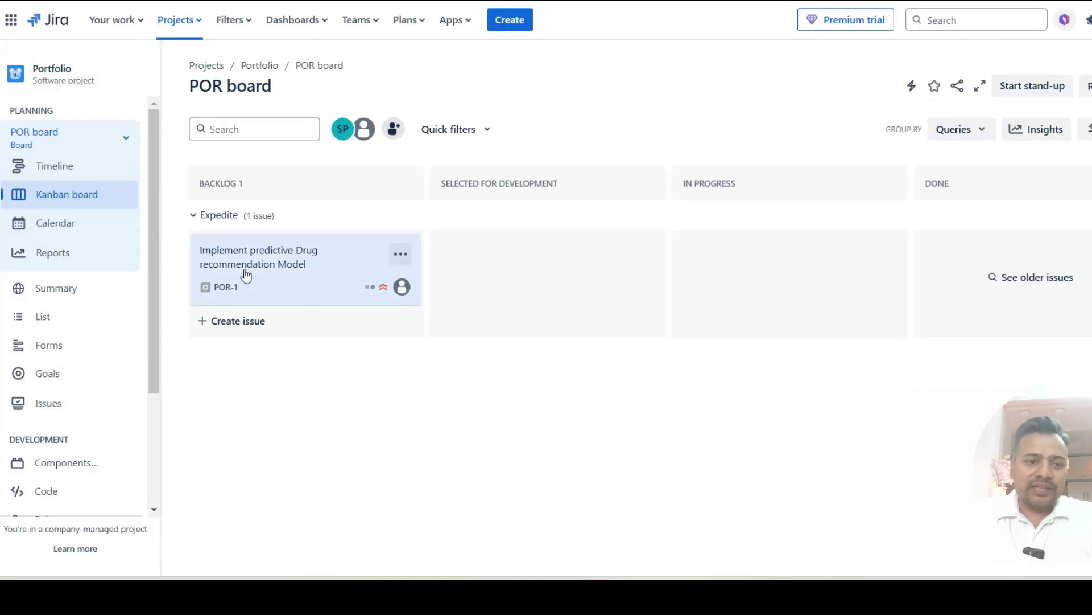
pyautogui.click(268, 272)
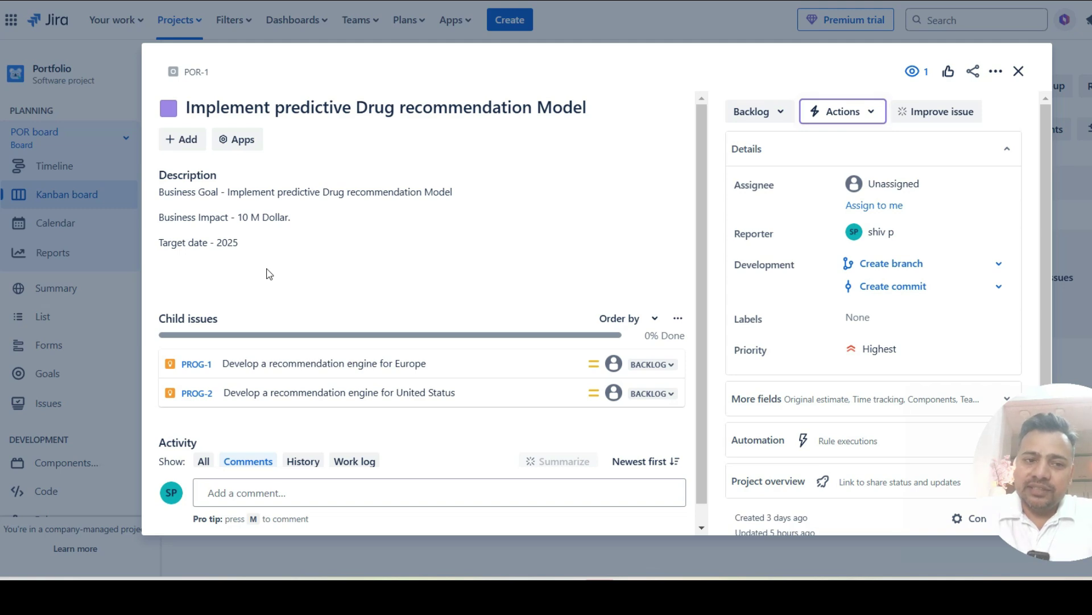
pyautogui.scroll(-1, 268, 273)
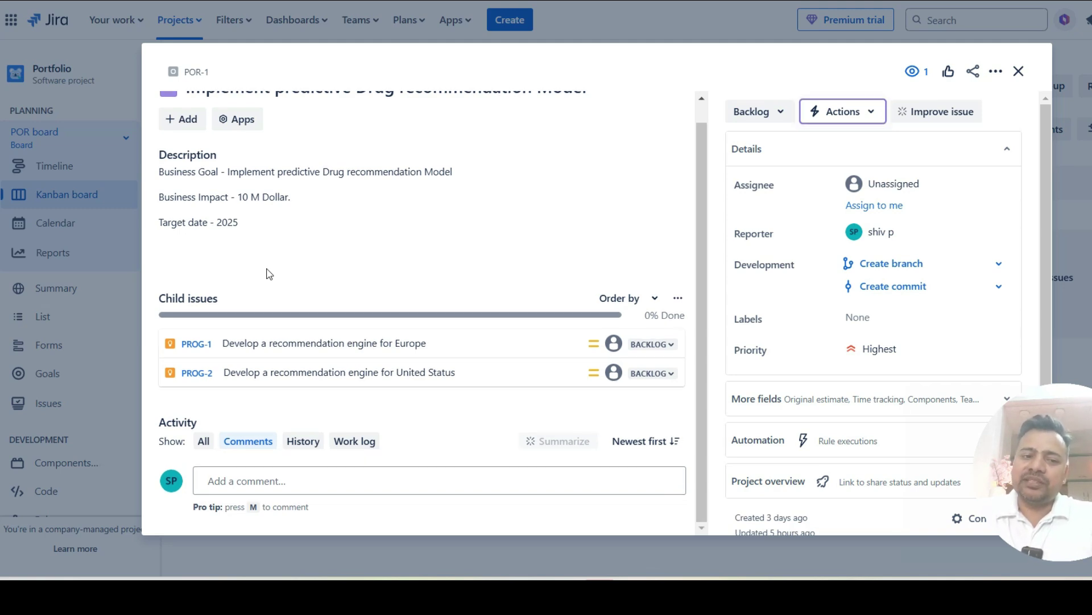
pyautogui.scroll(1, 292, 482)
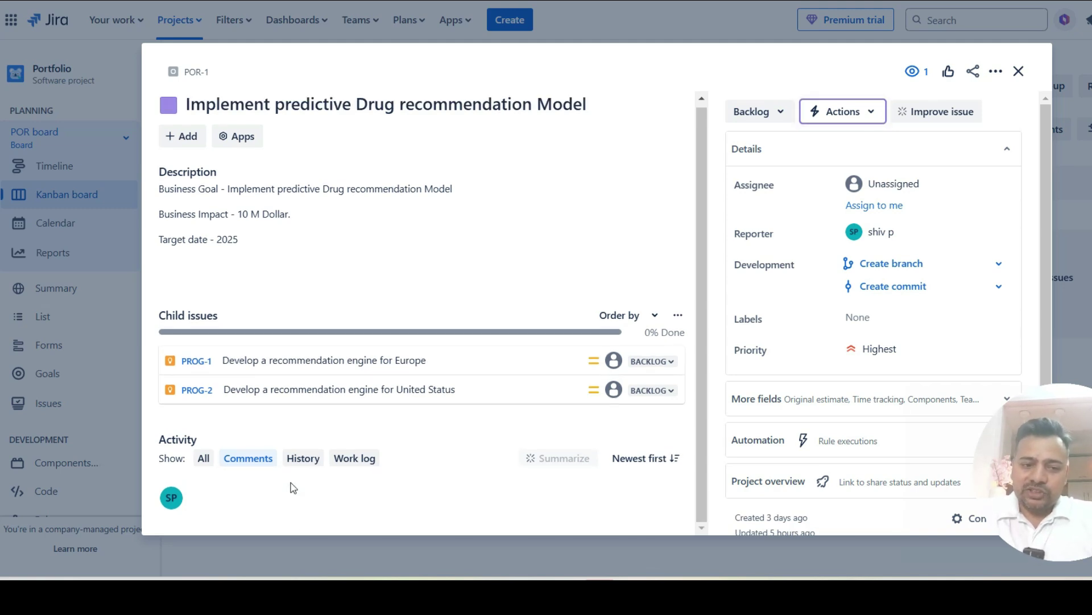
# Start a comment on the initiative that mentions the reporter, and close the issue without saving the comment
pyautogui.click(292, 488)
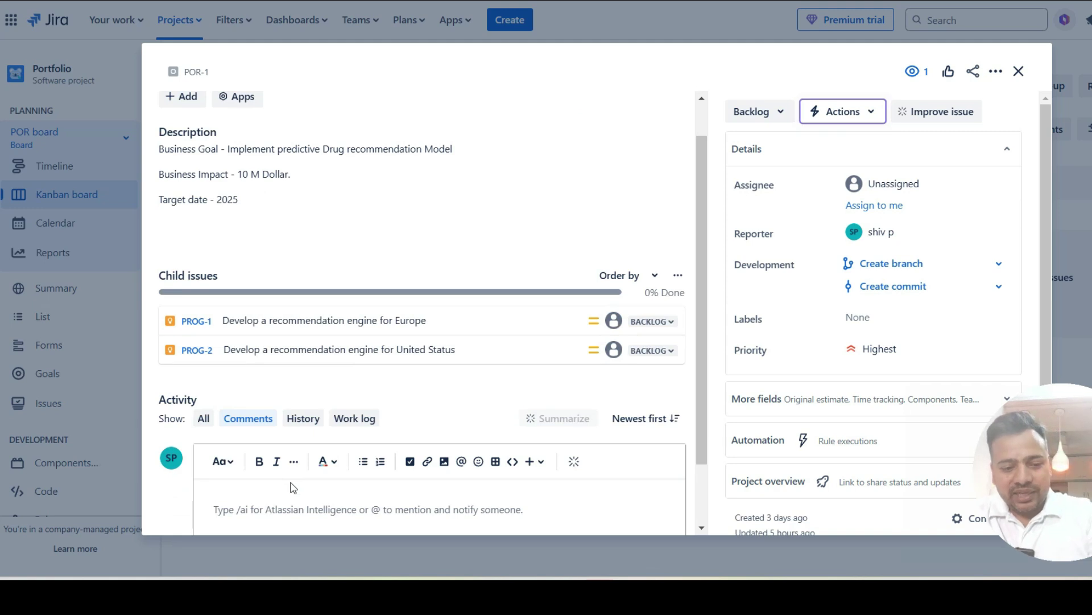
pyautogui.write('@')
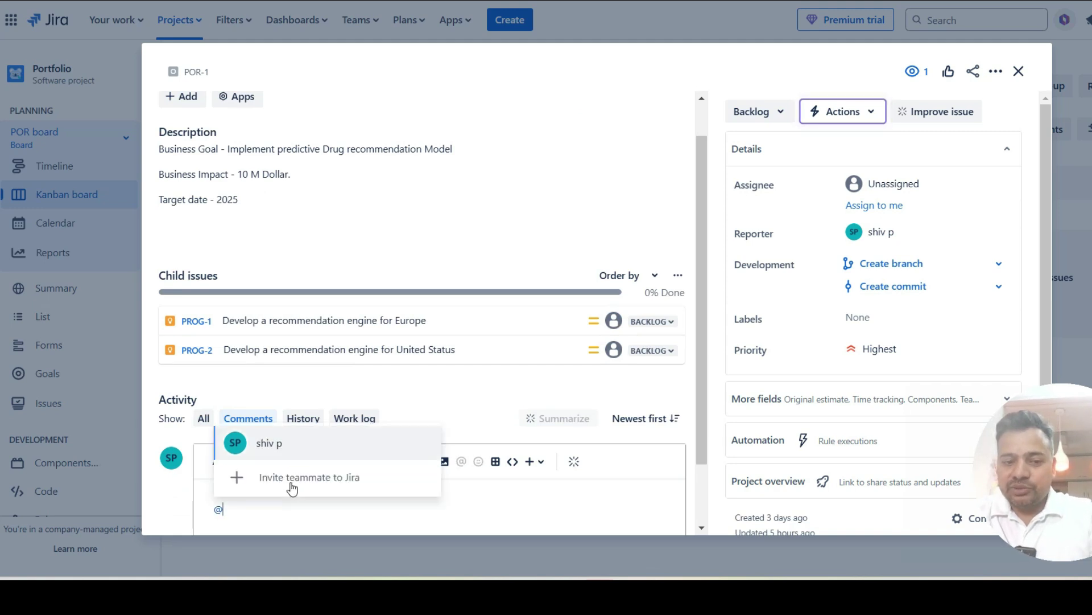
pyautogui.click(276, 436)
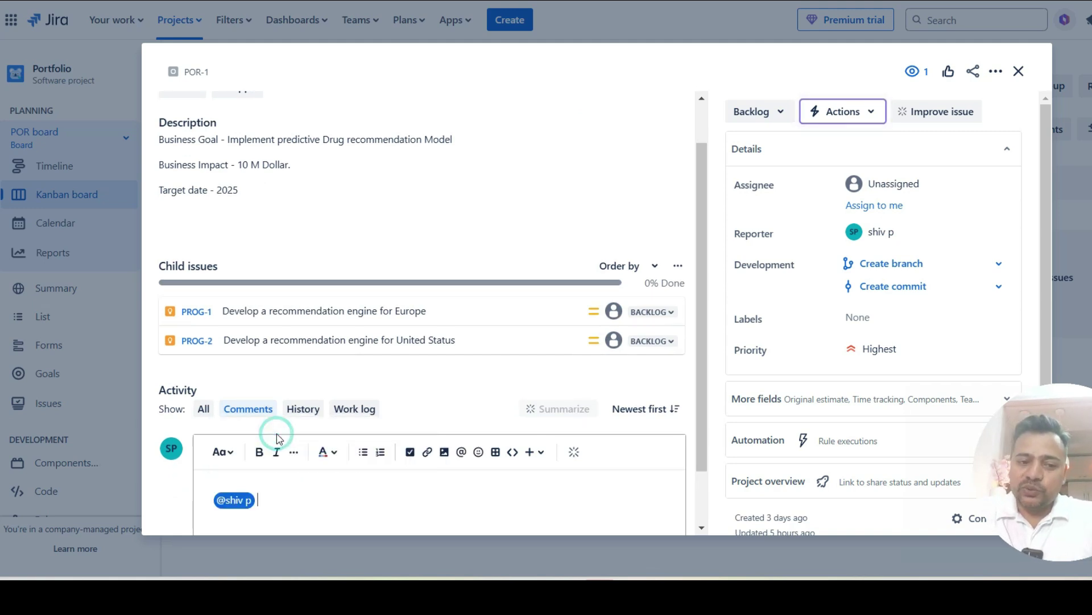
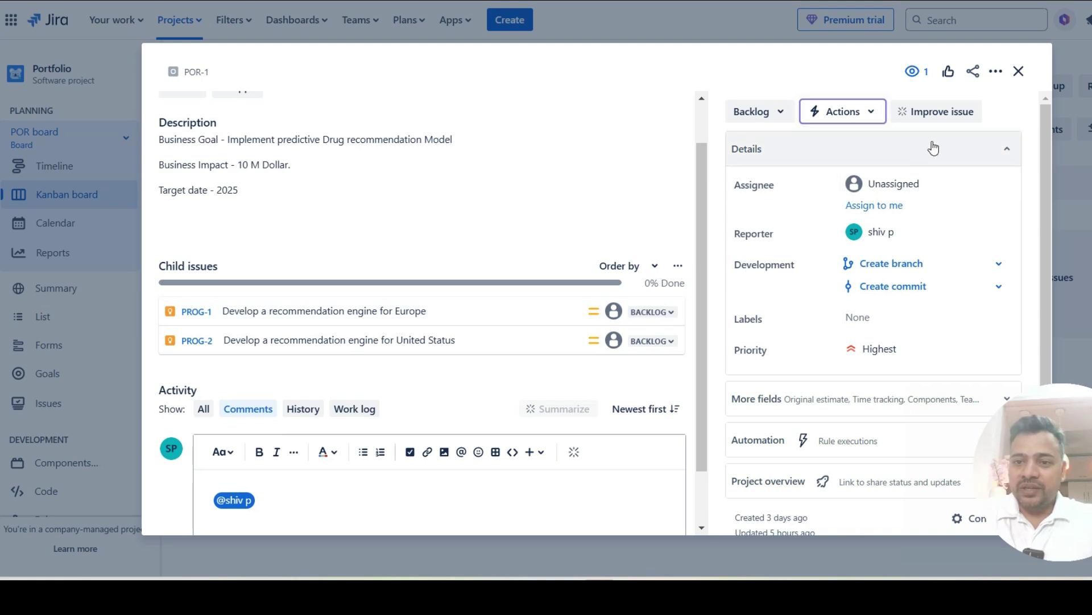
pyautogui.click(1019, 72)
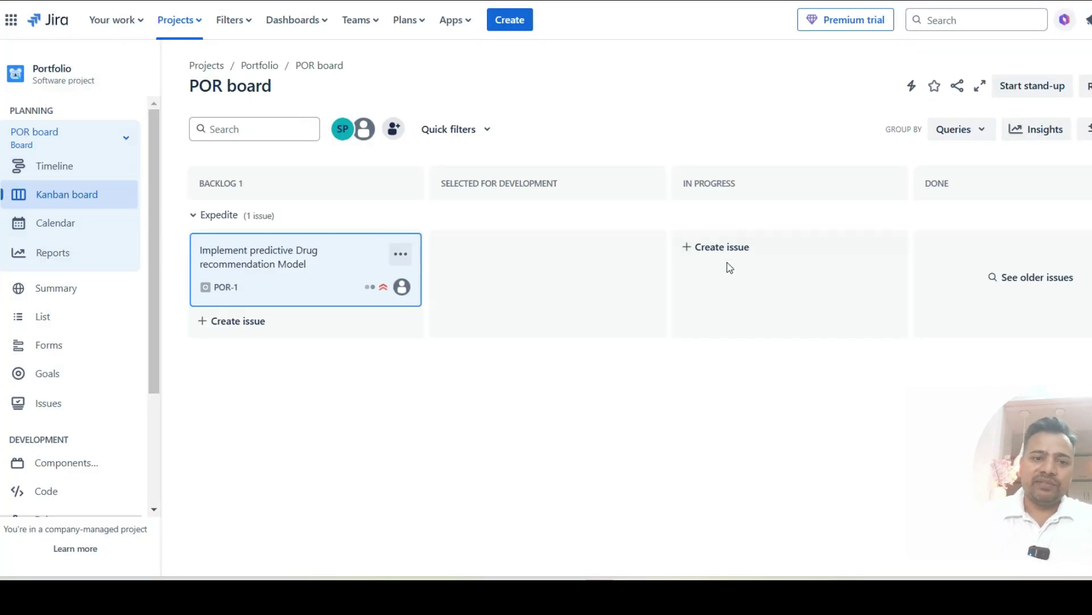
pyautogui.click(578, 99)
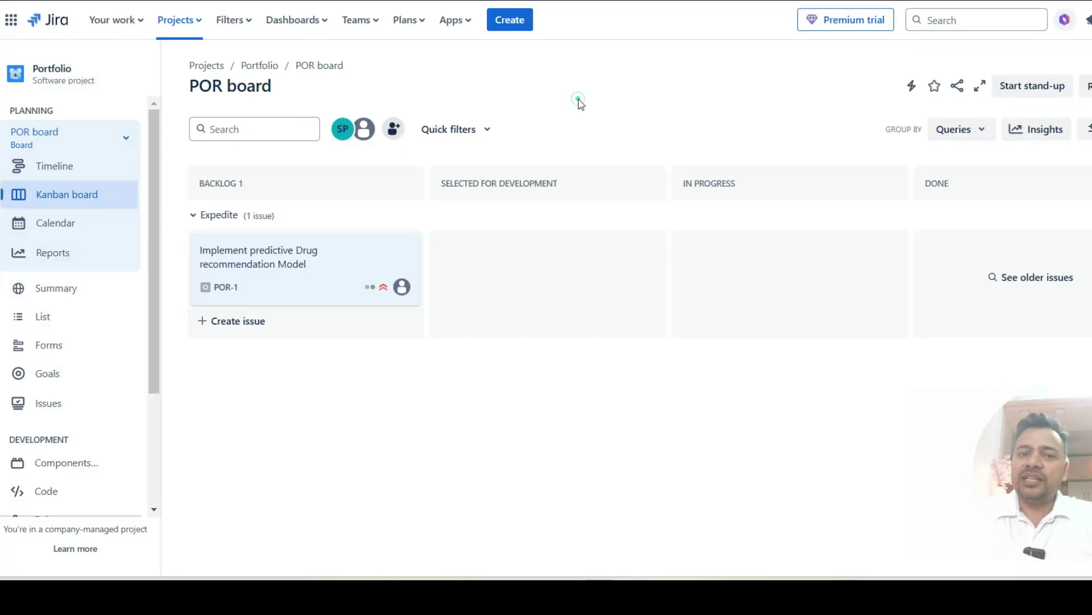
# Open the Program Features Board project's Kanban board
pyautogui.click(199, 19)
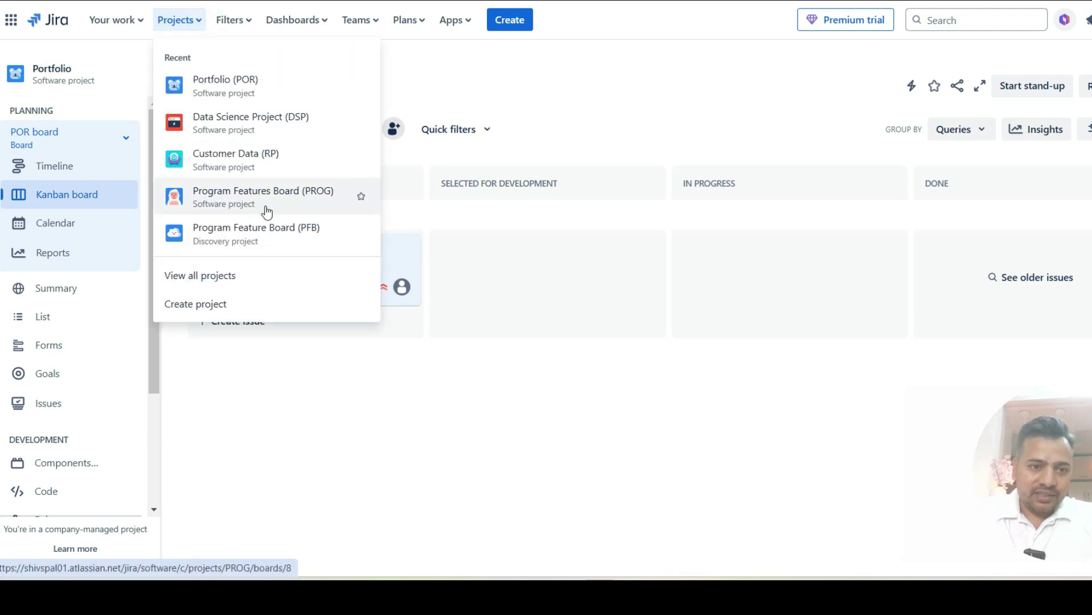
pyautogui.click(246, 200)
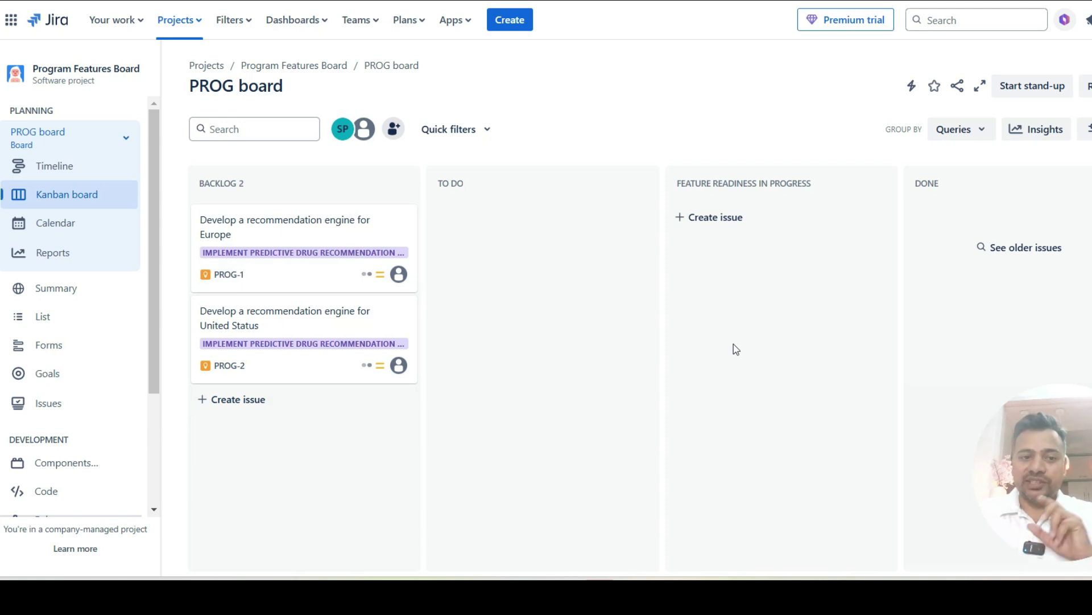
# View the Program Feature Board discovery project's product roadmap, and return to the Program Features Board (PROG) Kanban board
pyautogui.click(594, 133)
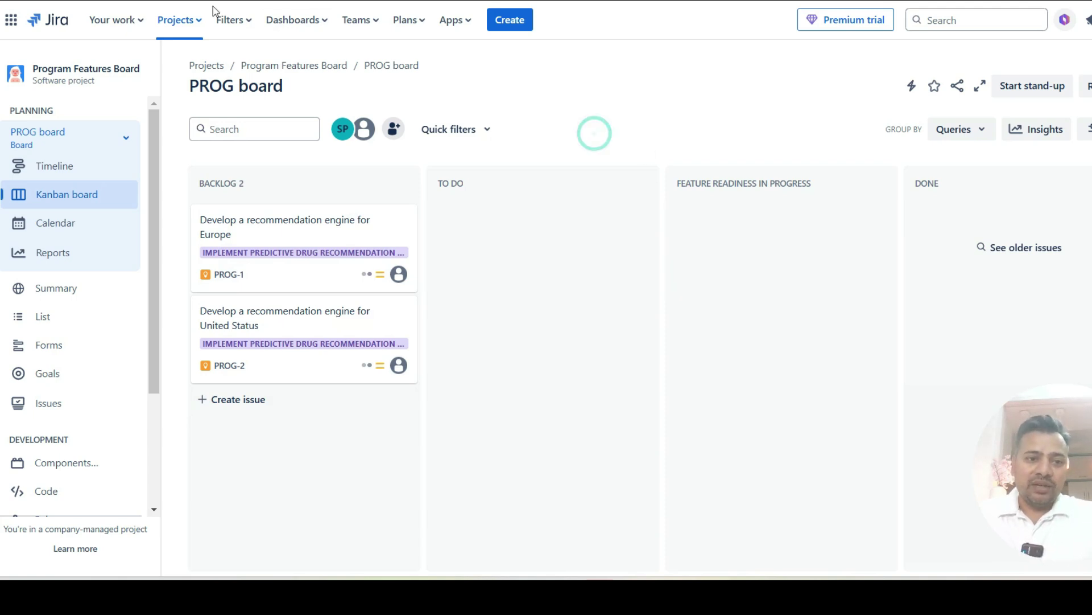
pyautogui.click(197, 20)
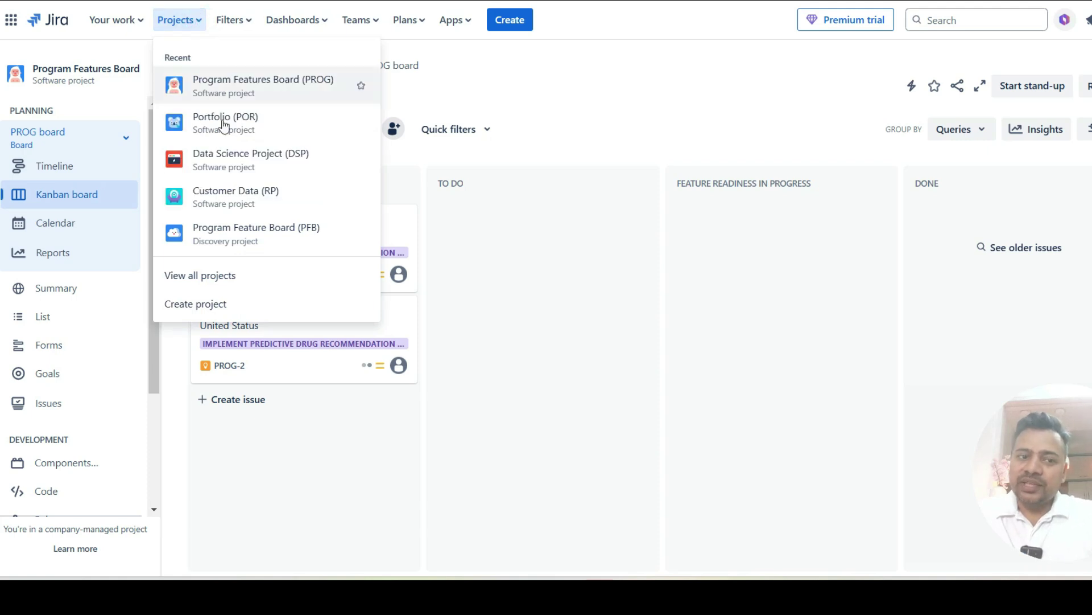
pyautogui.click(246, 235)
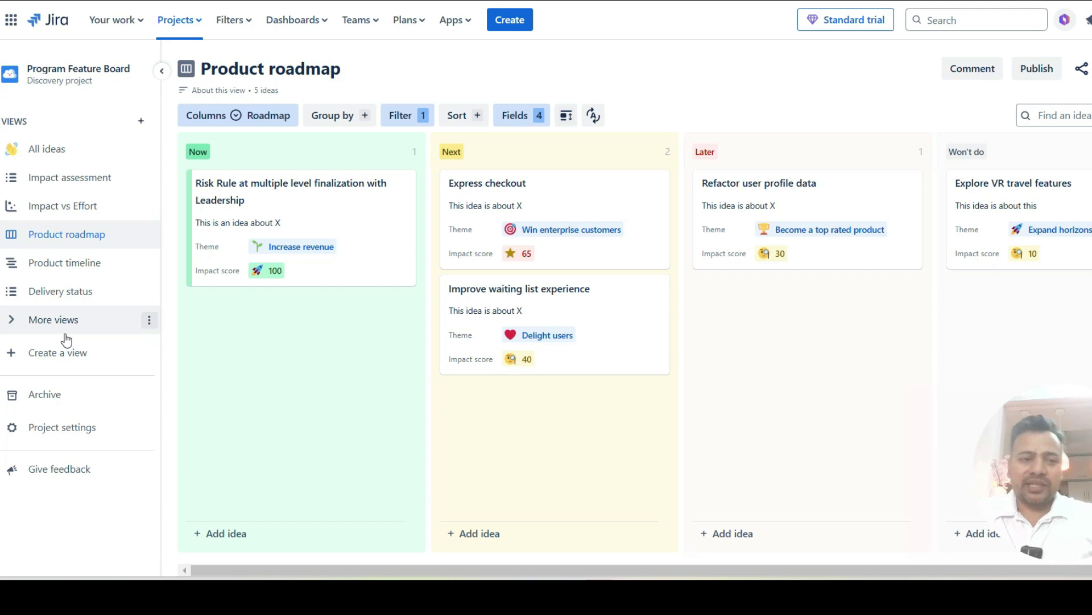
pyautogui.click(199, 28)
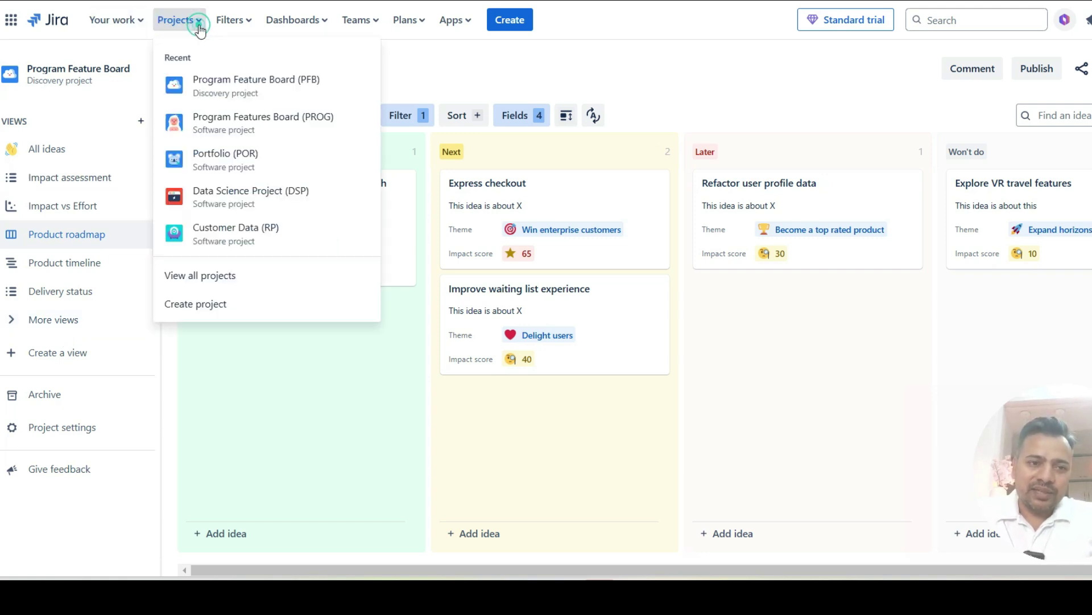
pyautogui.click(223, 129)
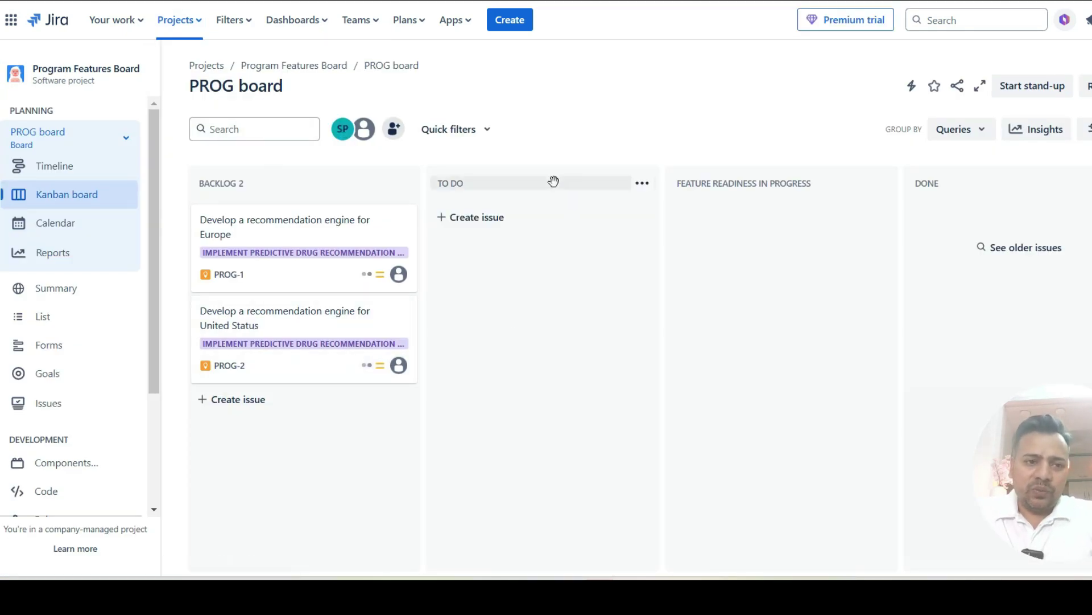
# Open the Data Science Project's active sprint board
pyautogui.click(203, 22)
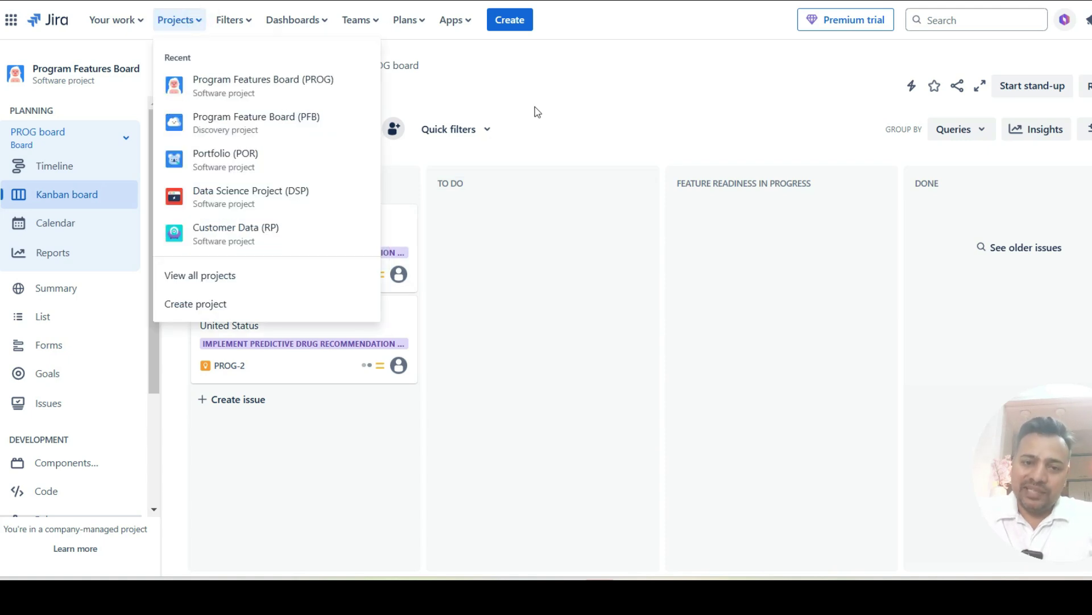
pyautogui.click(209, 197)
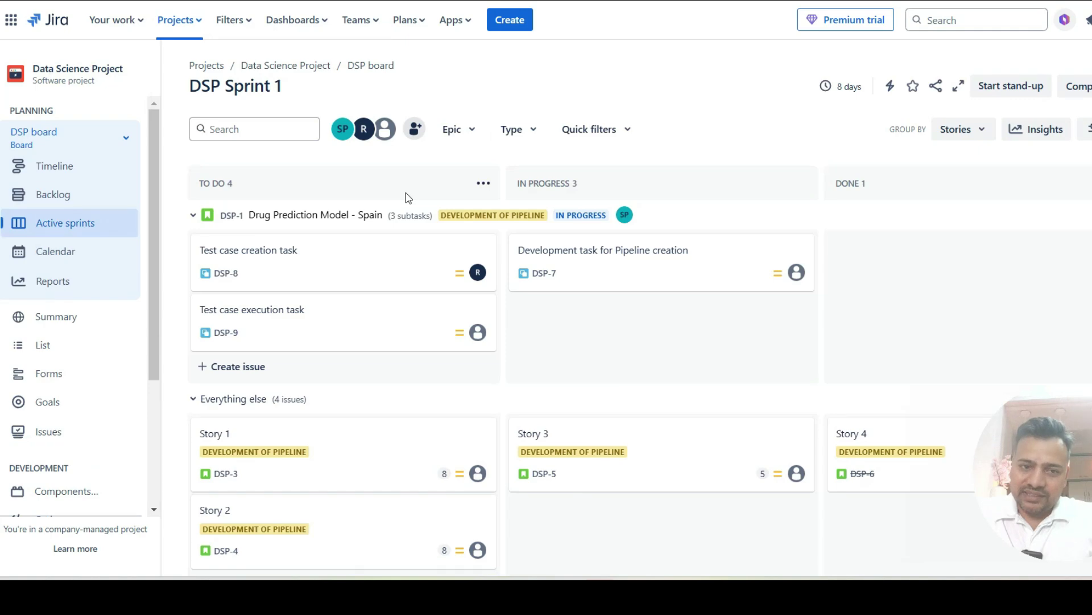
# Start a new epic in the Data Science Project and view the parent issues that can be selected for it
pyautogui.click(504, 19)
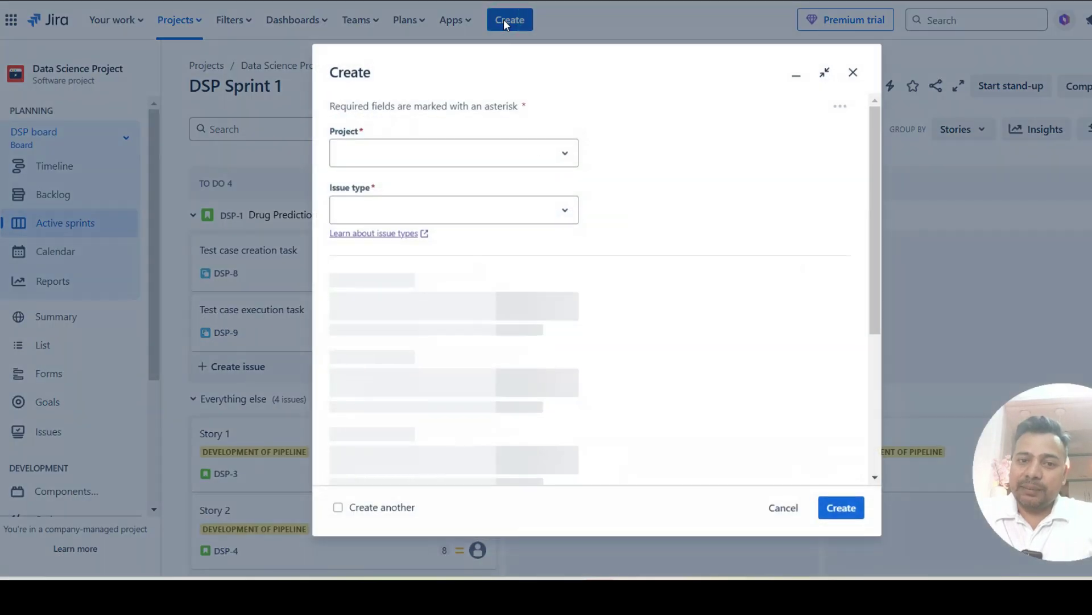
pyautogui.scroll(-1, 533, 318)
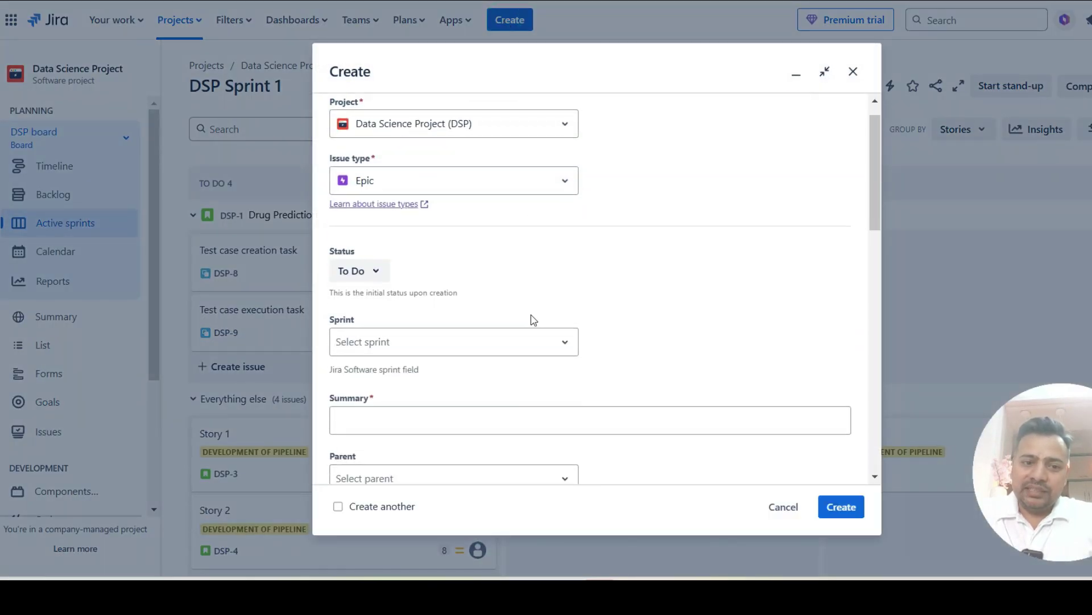
pyautogui.scroll(-2, 534, 319)
pyautogui.scroll(-1, 398, 386)
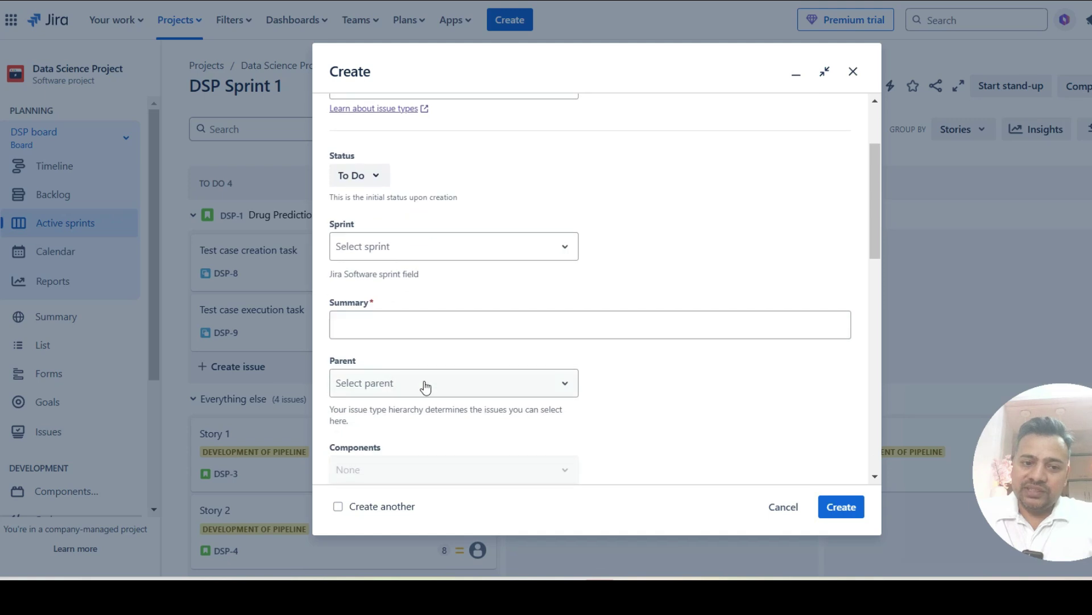
pyautogui.click(425, 387)
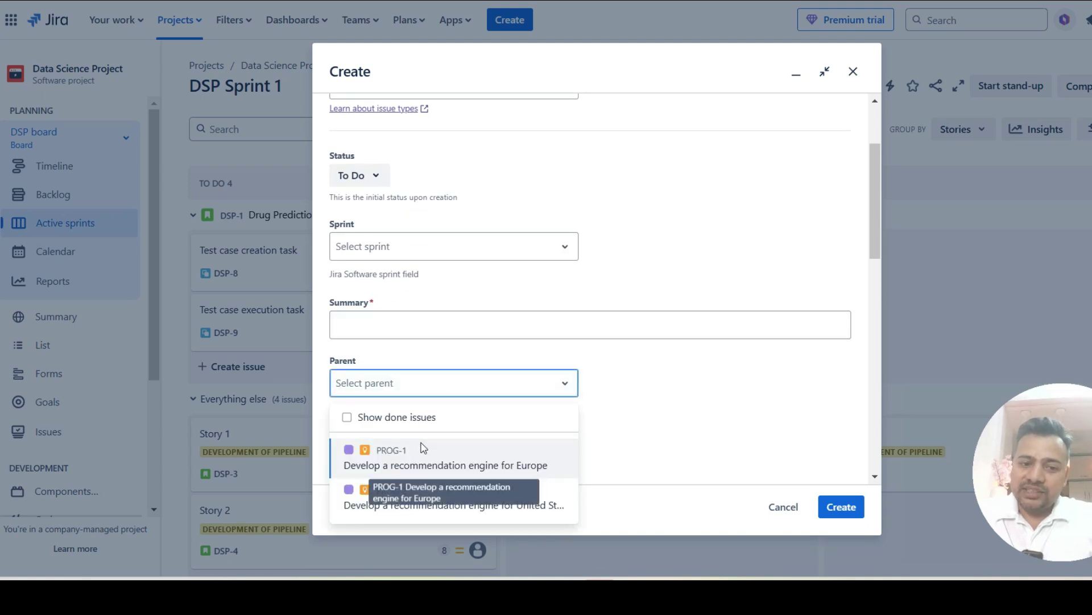
pyautogui.scroll(-2, 683, 478)
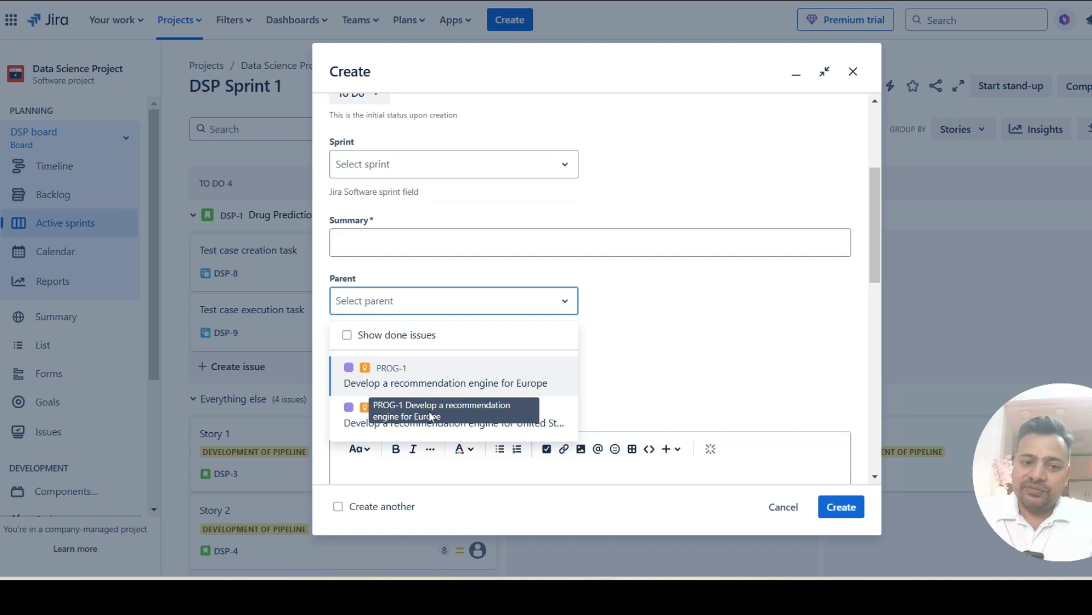
pyautogui.click(650, 339)
# Check the issue types offered for the Data Science Project, and close the form without creating an issue
pyautogui.scroll(2, 650, 340)
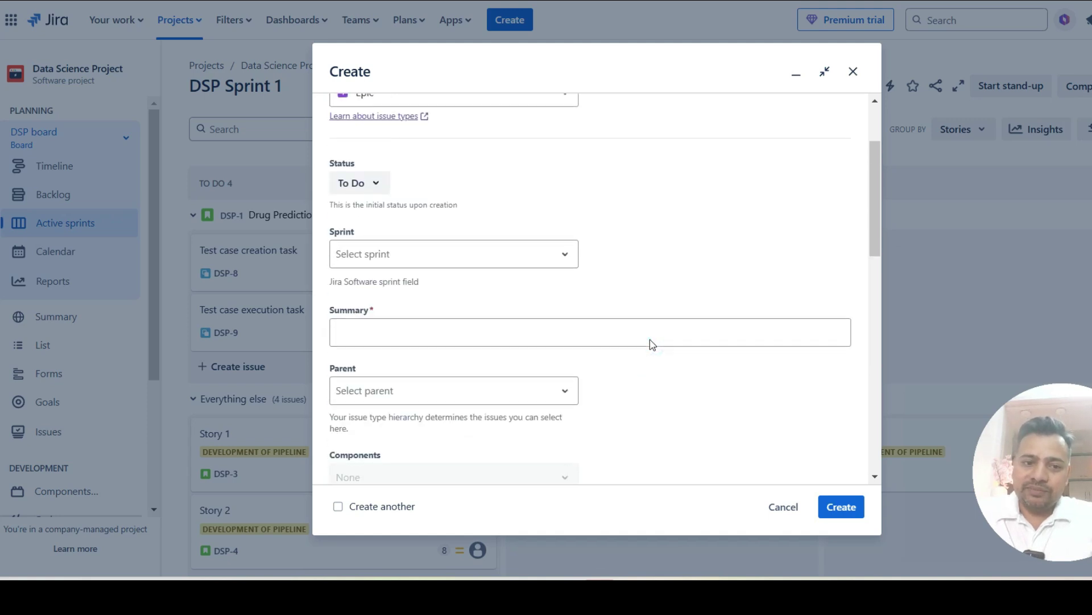
pyautogui.scroll(2, 650, 339)
pyautogui.click(571, 209)
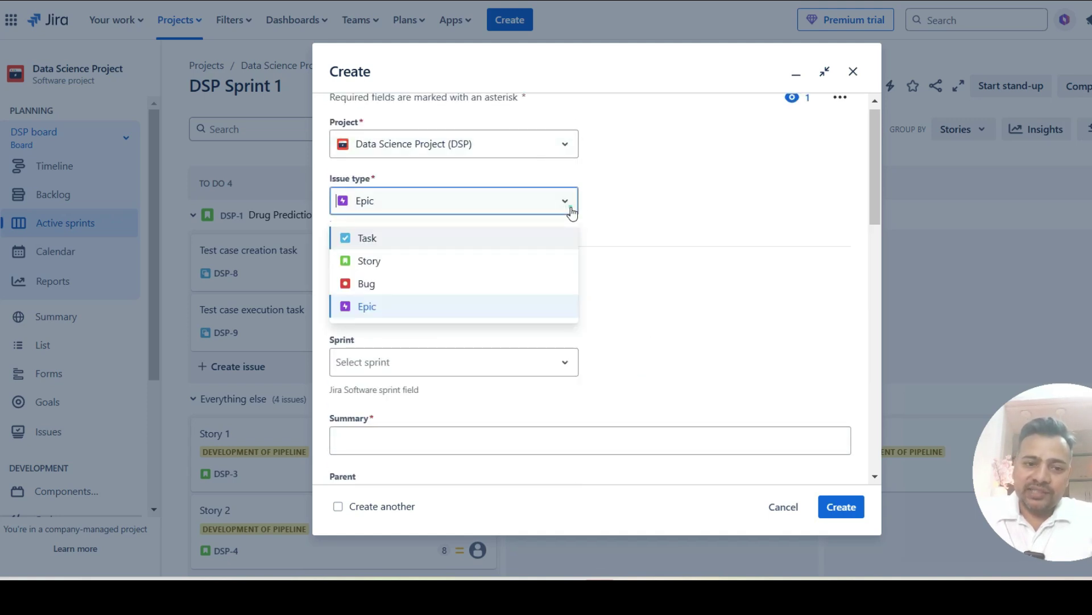
pyautogui.click(657, 207)
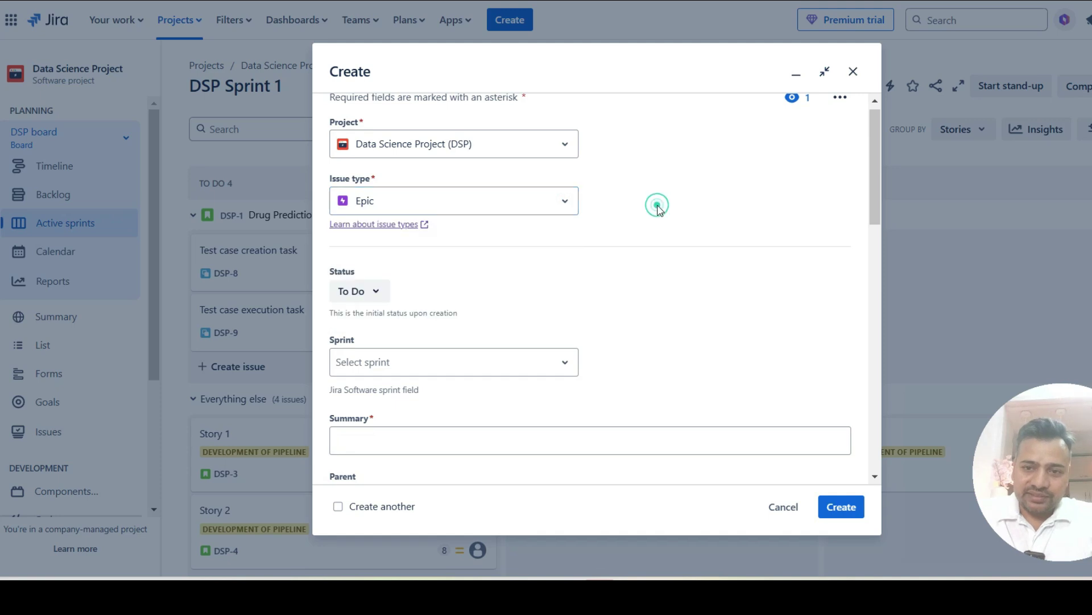
pyautogui.click(853, 71)
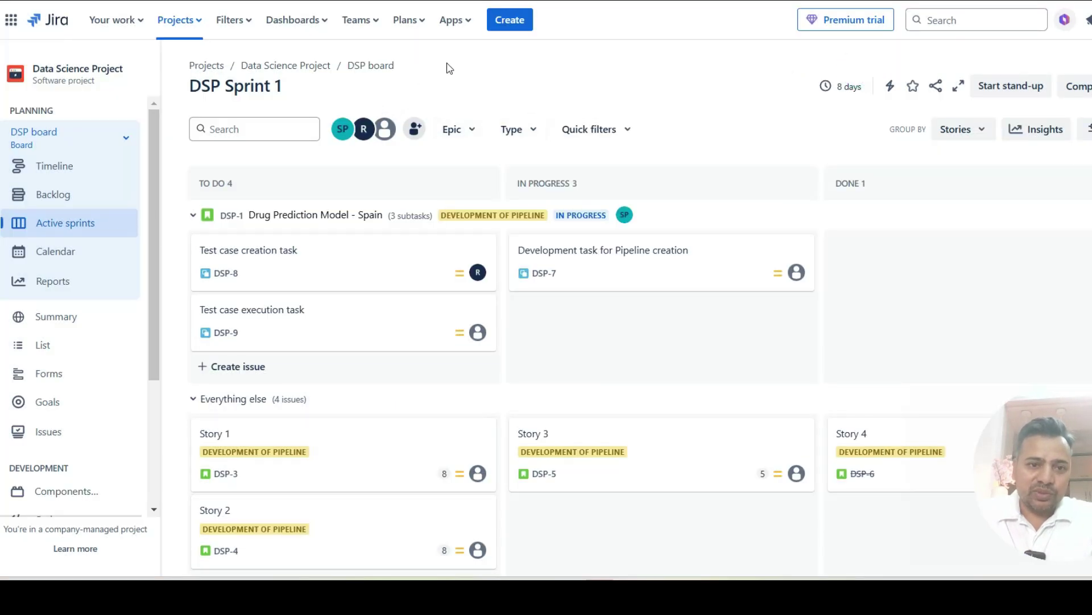
# Start a Feature issue in the Program Features Board (PROG) project to view its parent options, and cancel the issue
pyautogui.click(521, 18)
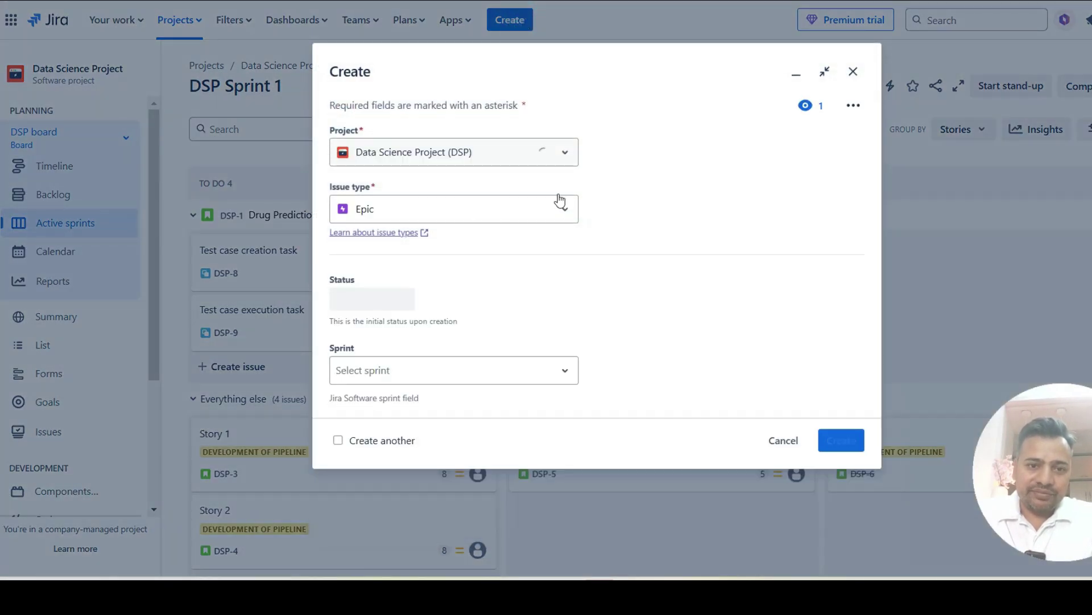
pyautogui.click(562, 151)
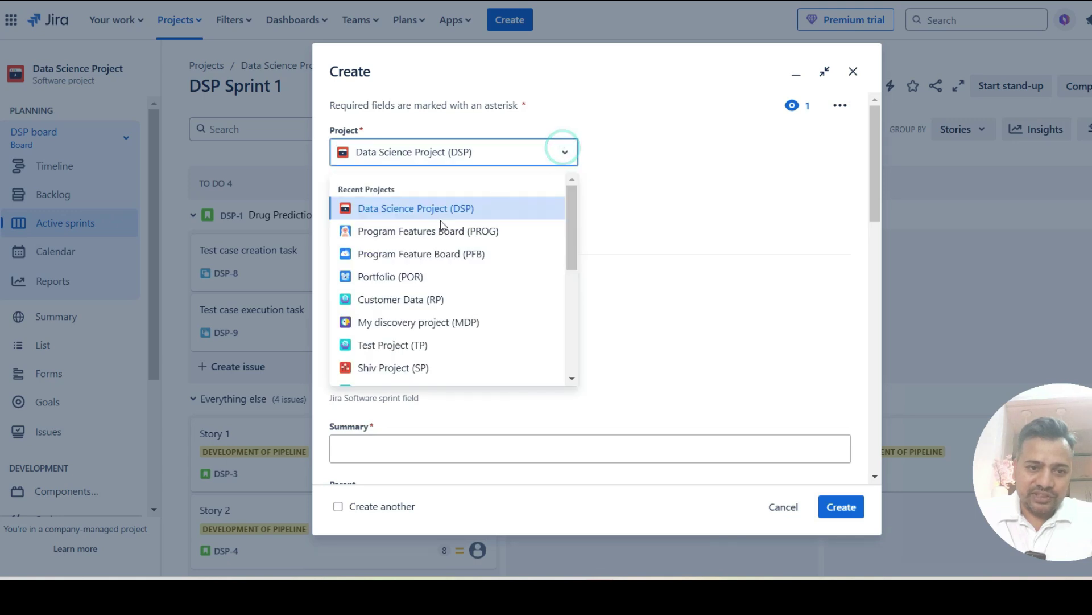
pyautogui.click(427, 254)
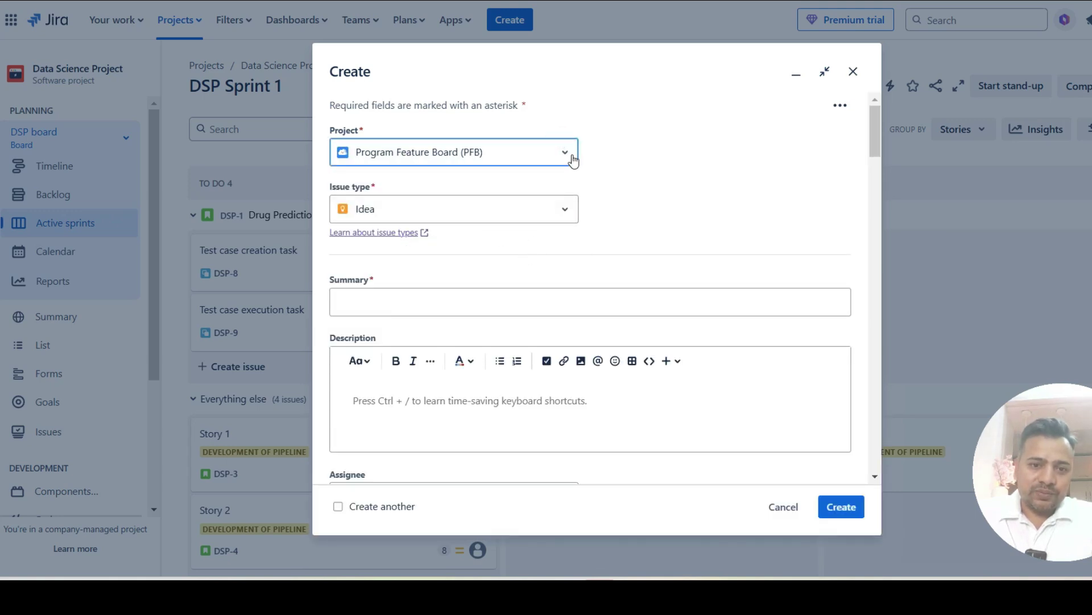
pyautogui.click(573, 161)
pyautogui.click(446, 231)
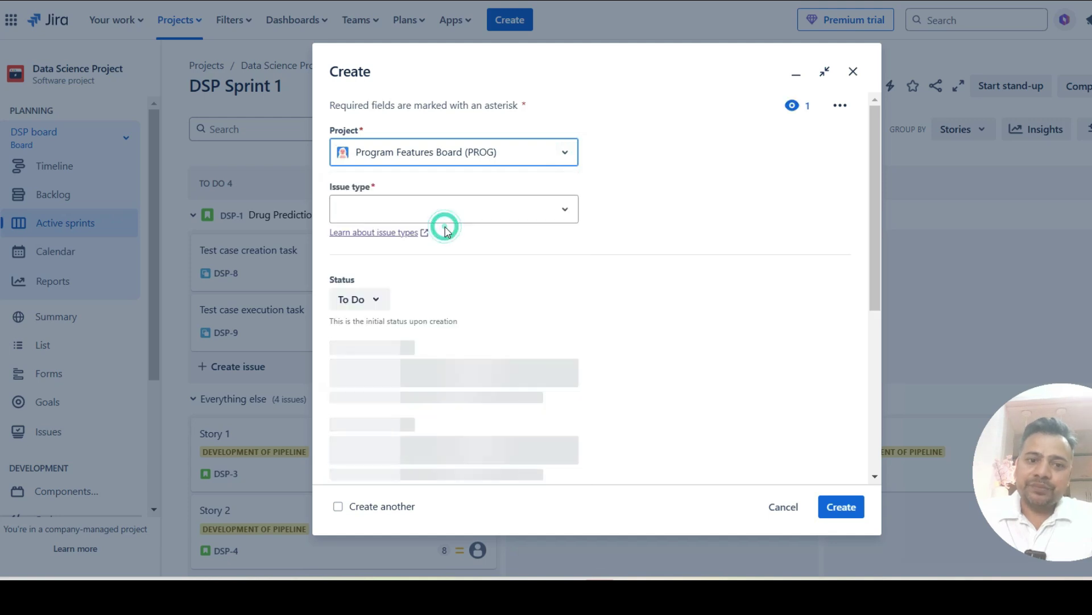
pyautogui.click(562, 209)
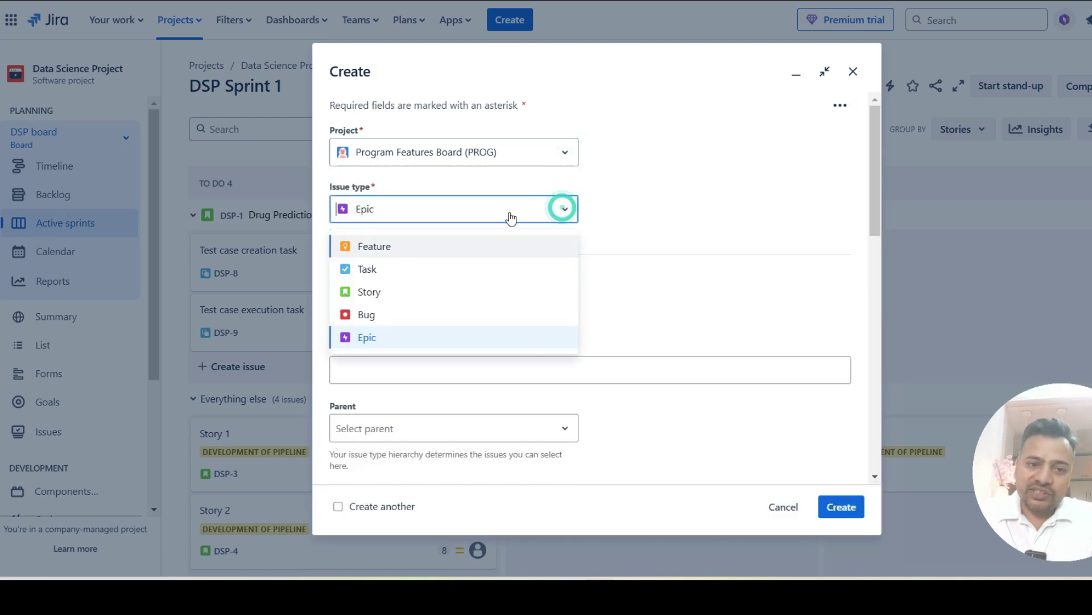
pyautogui.click(427, 247)
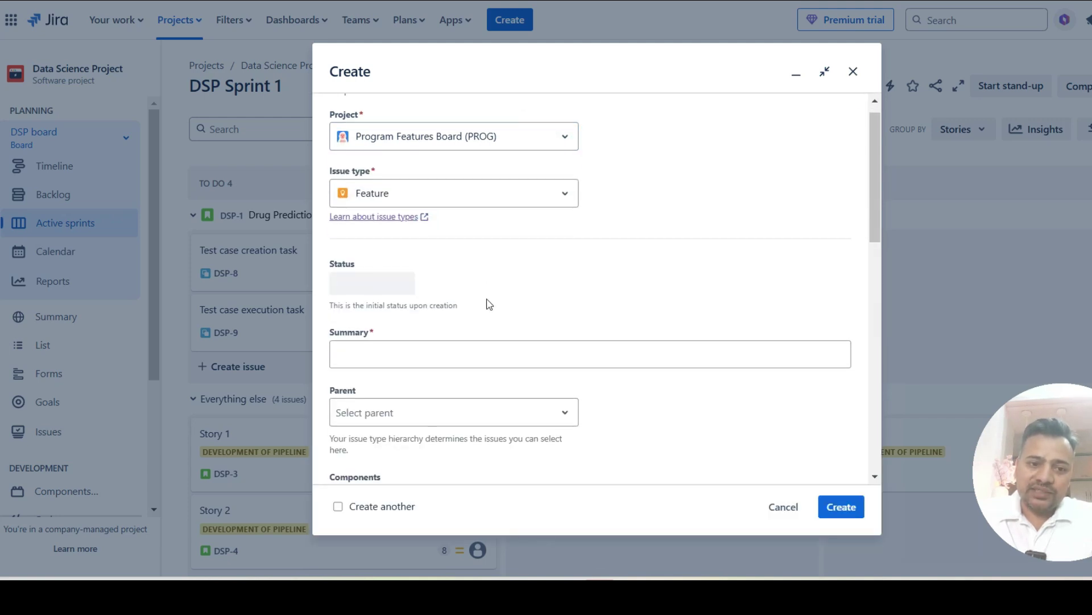
pyautogui.scroll(-1, 486, 304)
pyautogui.click(565, 351)
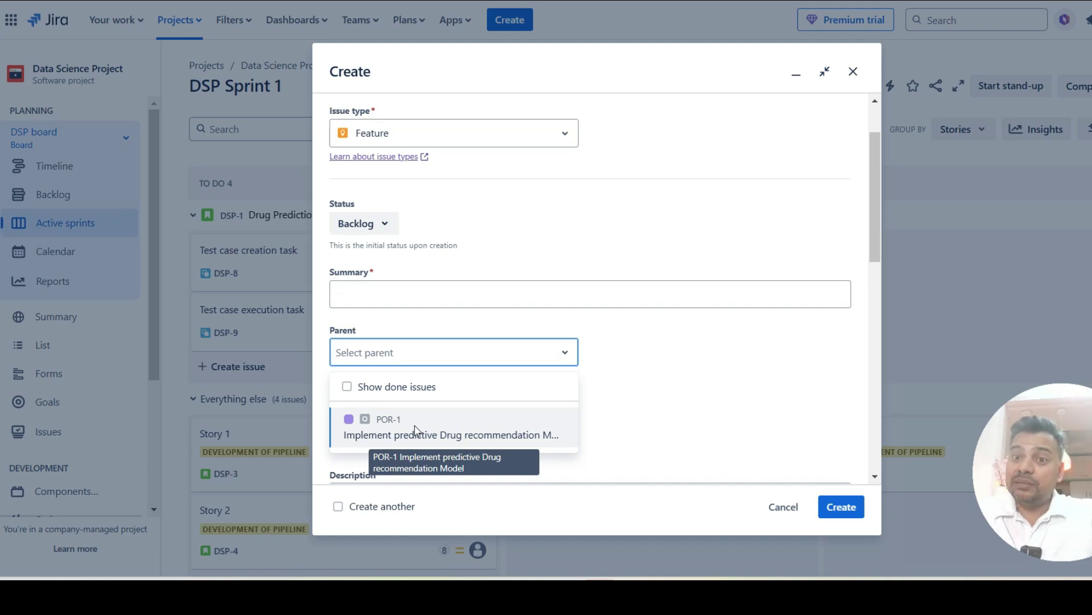
pyautogui.click(778, 506)
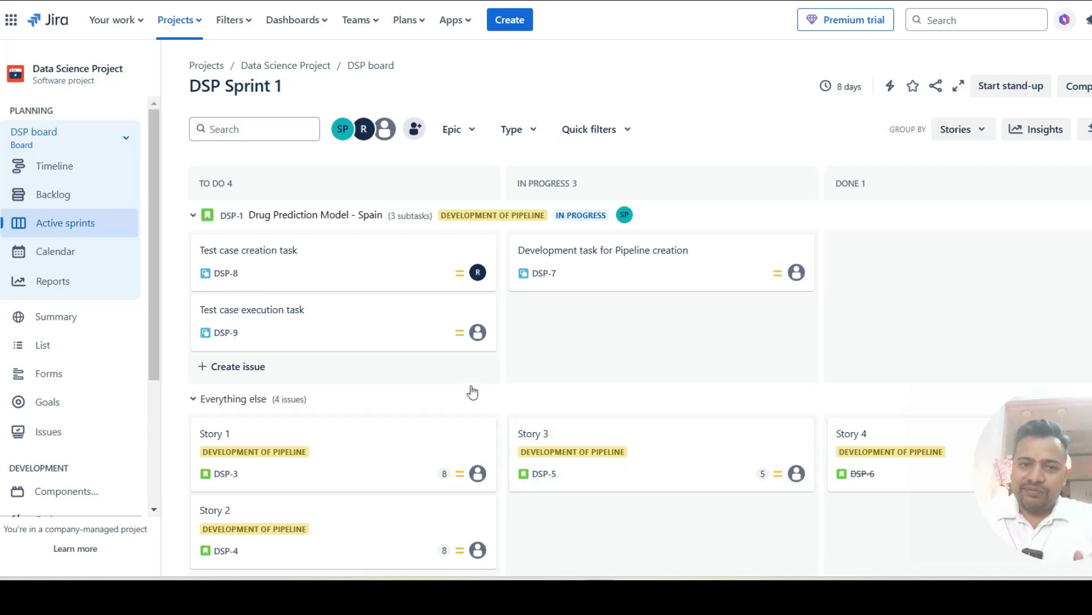
# Open the Org Delivery Plan's timeline and show its filter settings
pyautogui.click(424, 25)
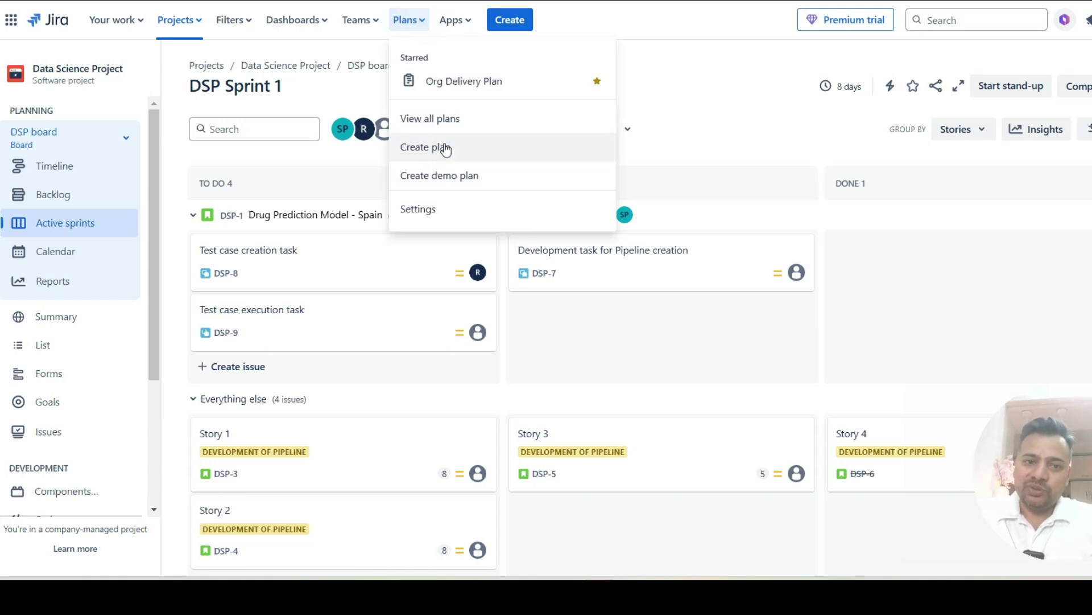
pyautogui.click(455, 82)
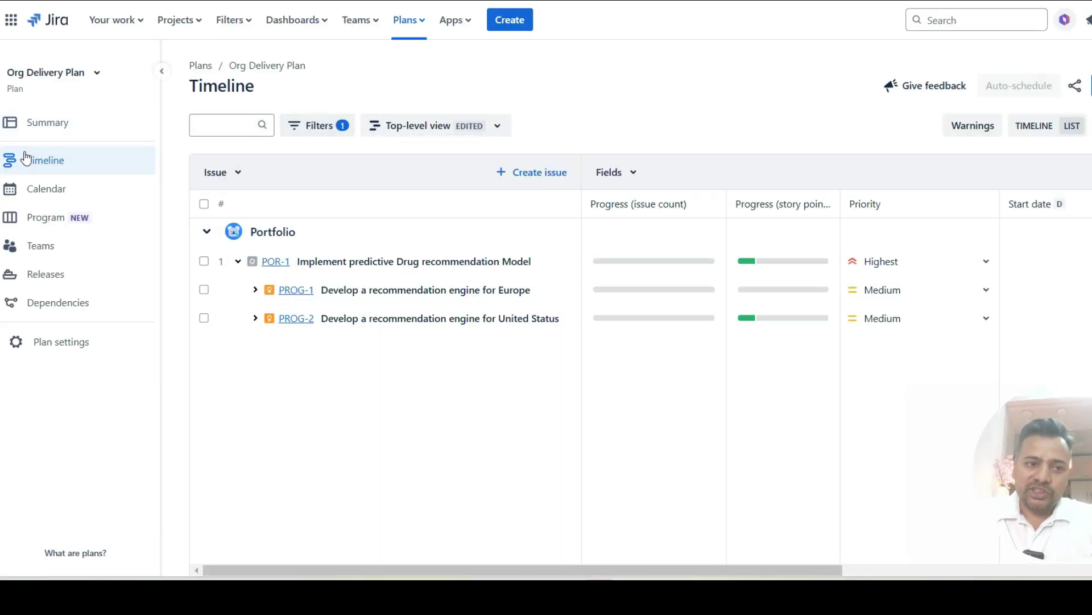
pyautogui.click(330, 123)
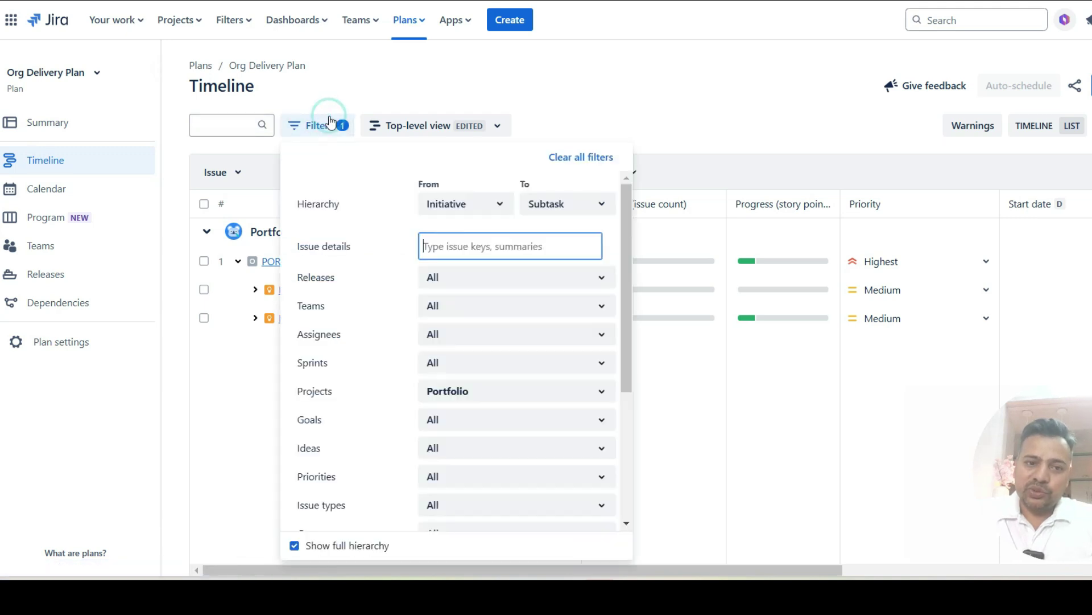
# Review the hierarchy levels available for the filter's From and To range, keep Initiative to Subtask, and close the filters
pyautogui.click(495, 205)
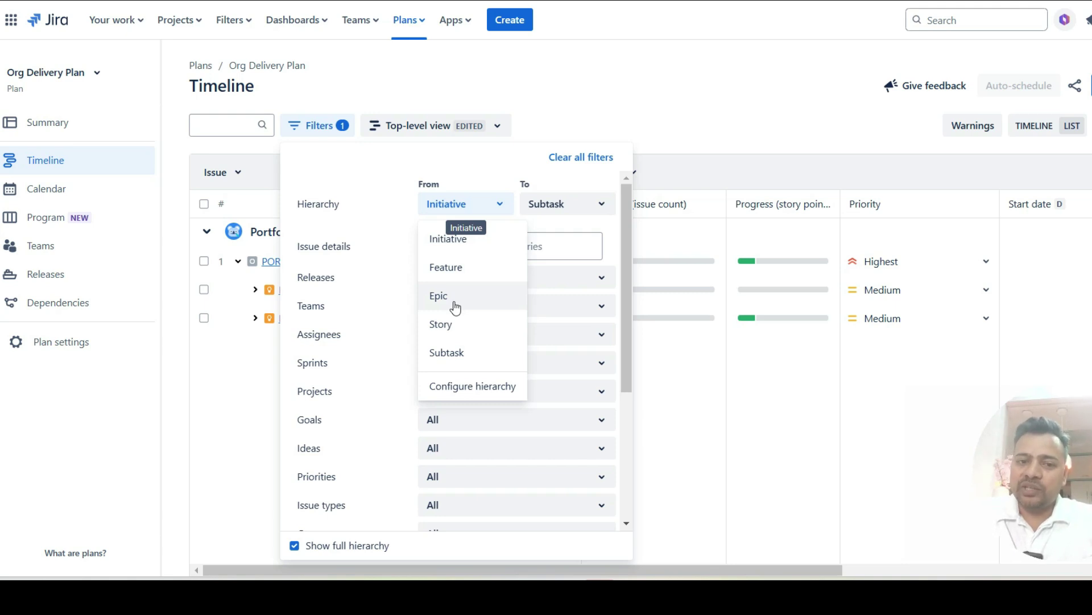
pyautogui.click(437, 210)
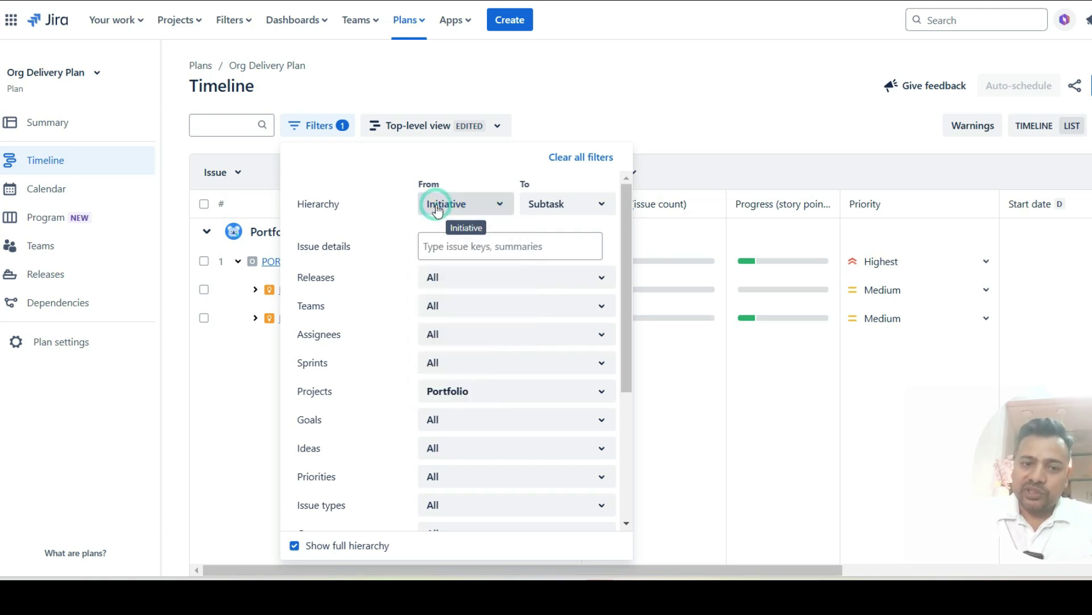
pyautogui.click(558, 212)
pyautogui.click(558, 212)
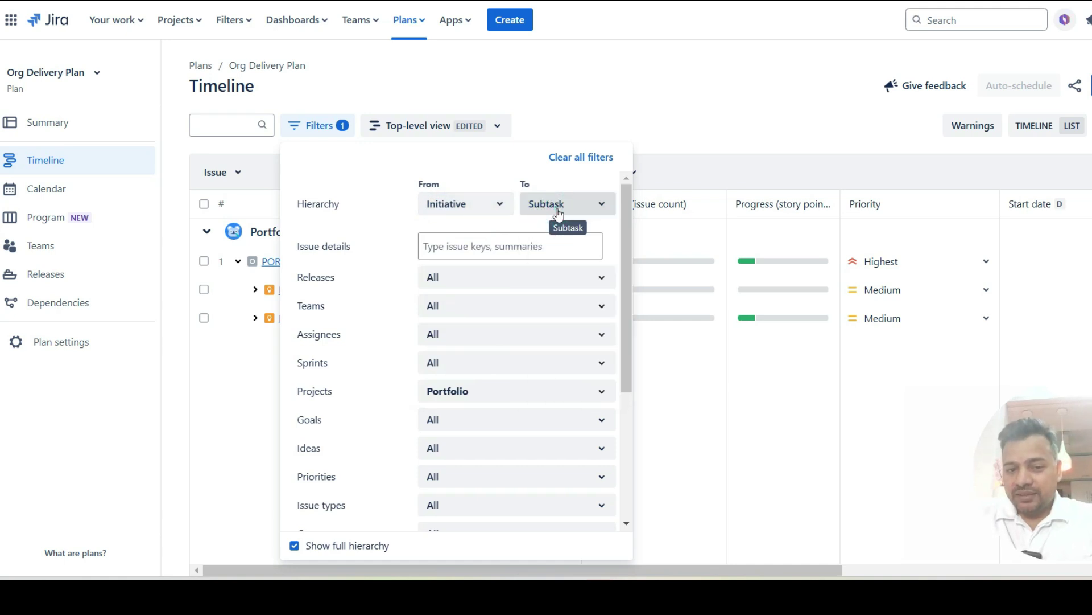
pyautogui.click(558, 211)
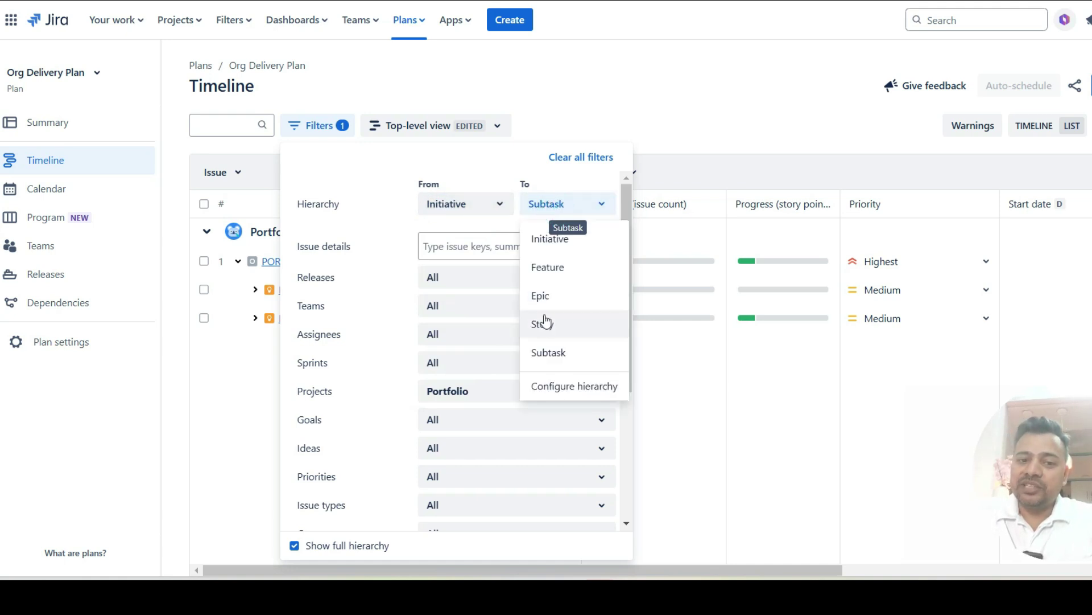
pyautogui.click(543, 205)
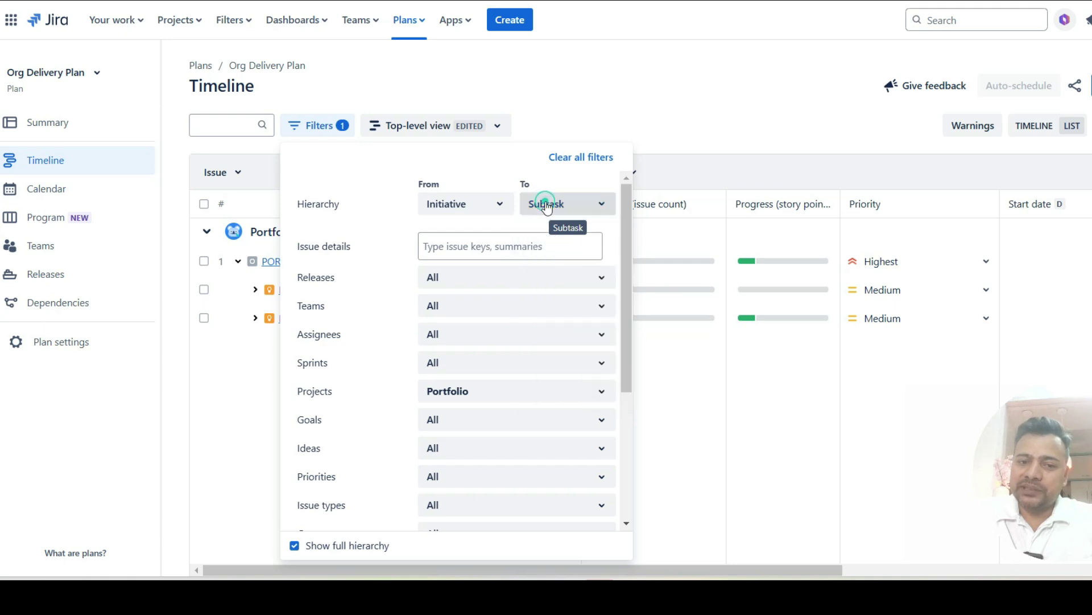
pyautogui.click(630, 111)
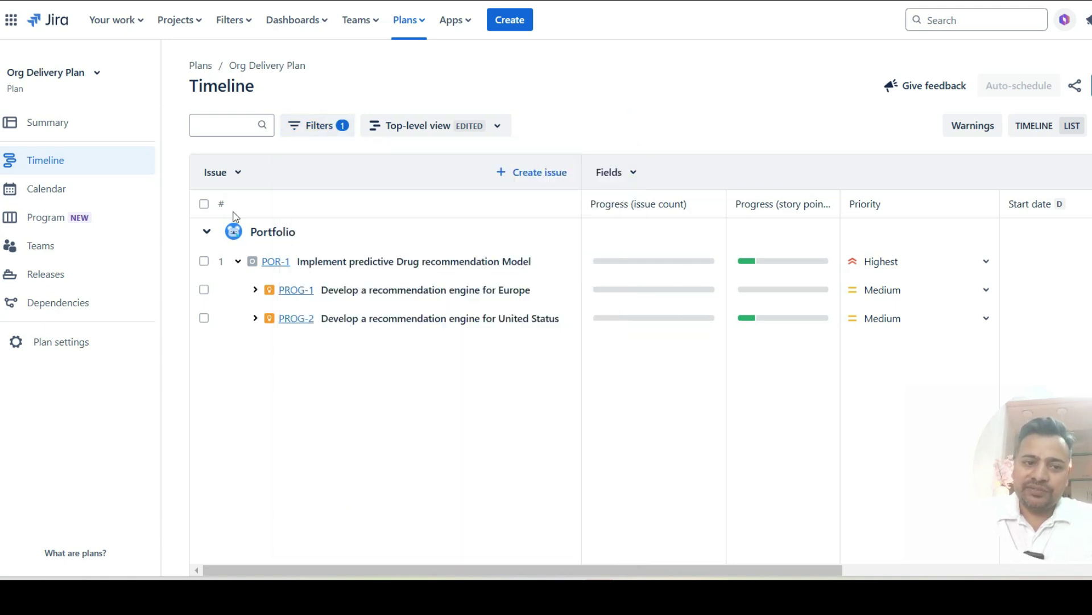
# Collapse the initiative Implement predictive Drug recommendation Model in the plan and expand it again to its features
pyautogui.click(238, 262)
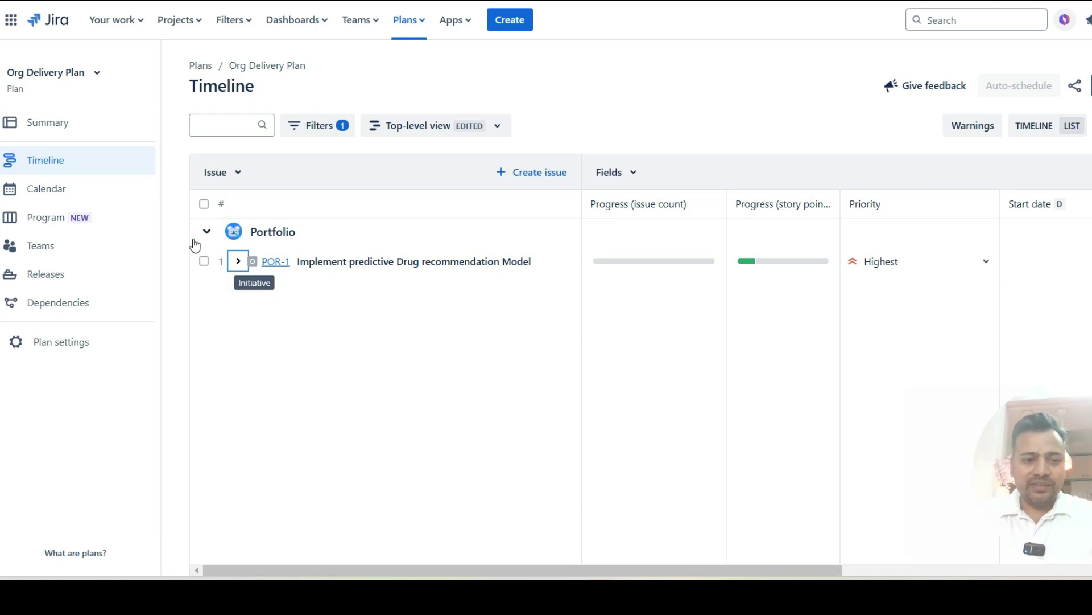
pyautogui.click(238, 262)
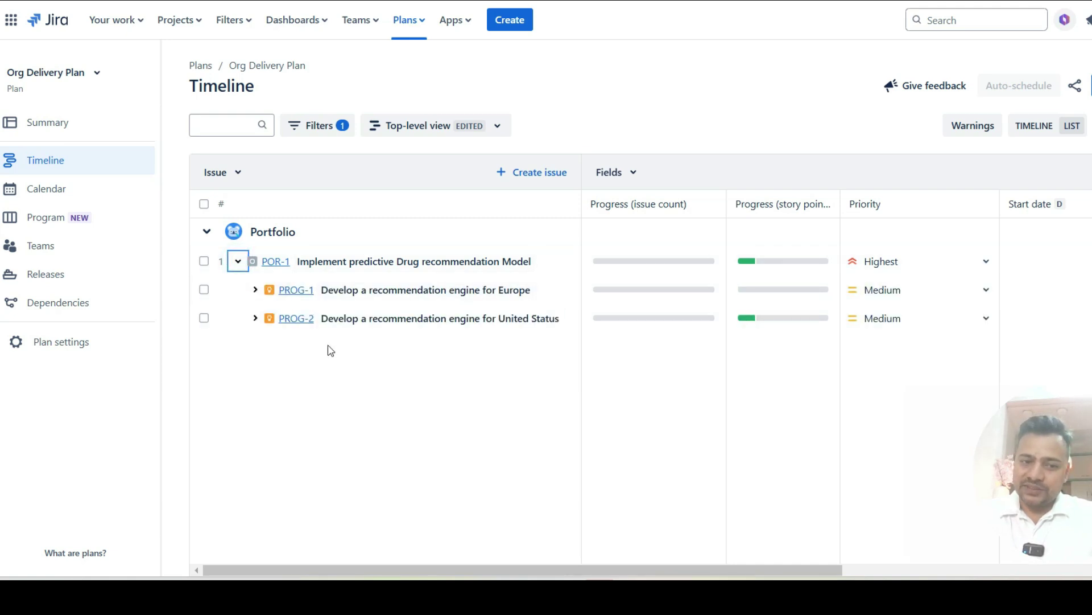
# Expand both recommendation engine features to their epics, and collapse and re-expand the epic Development of Pipeline
pyautogui.click(256, 292)
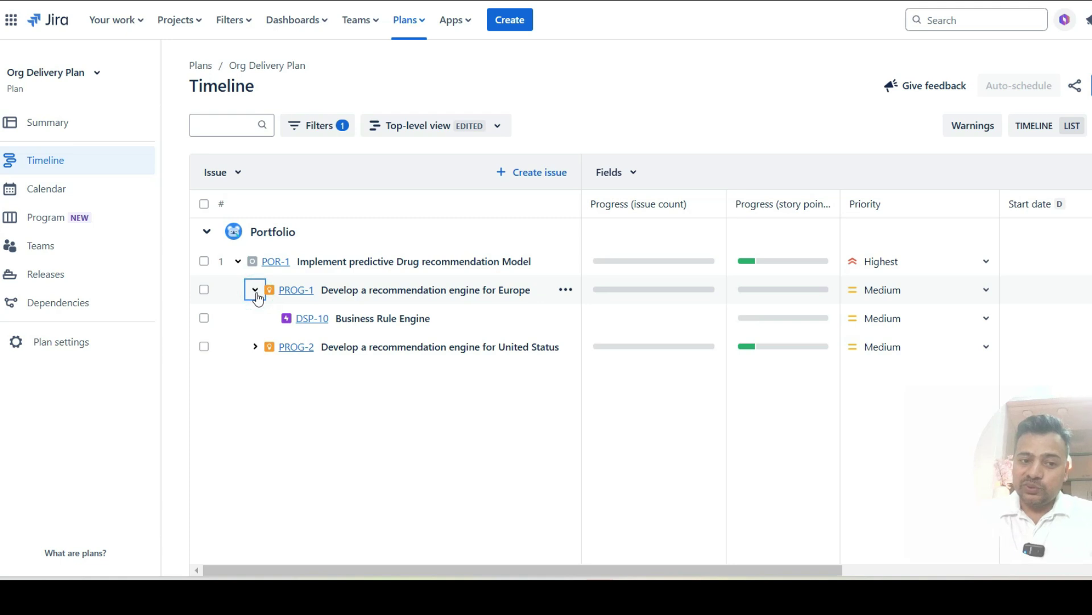
pyautogui.click(255, 348)
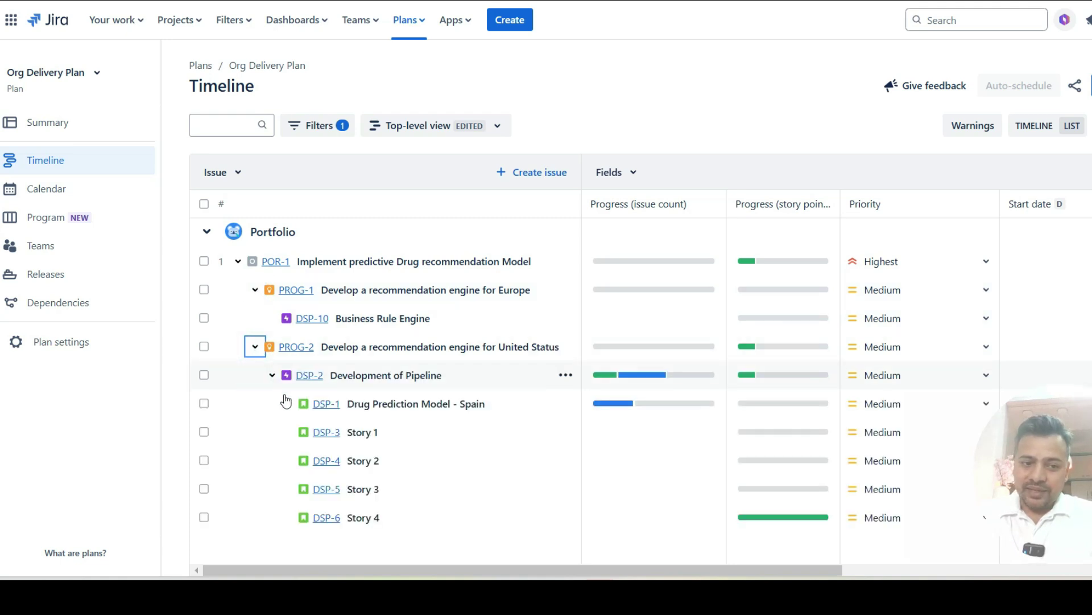
pyautogui.click(273, 375)
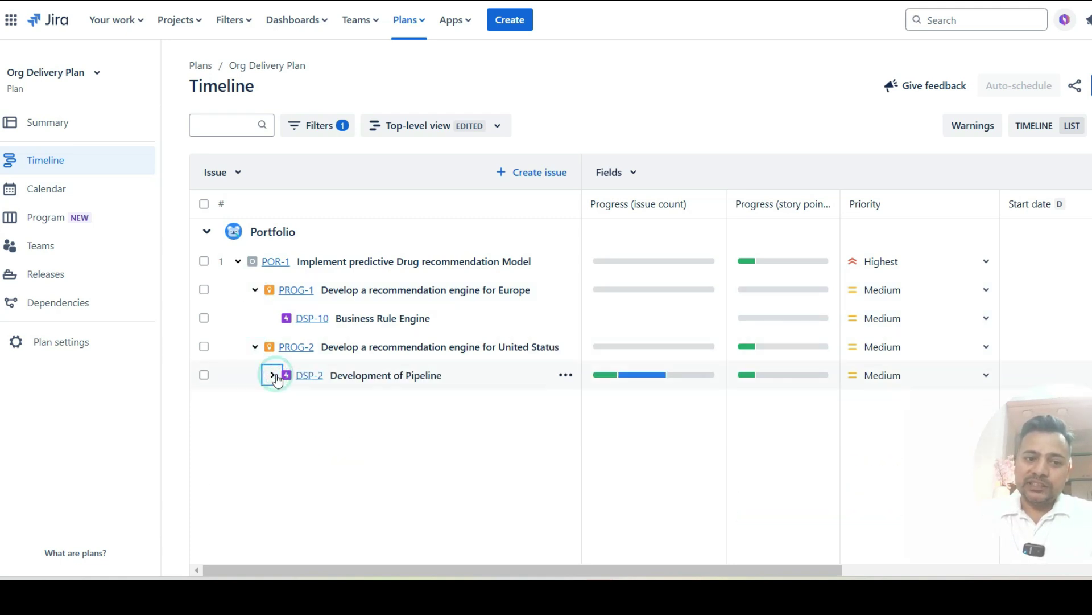
pyautogui.click(271, 378)
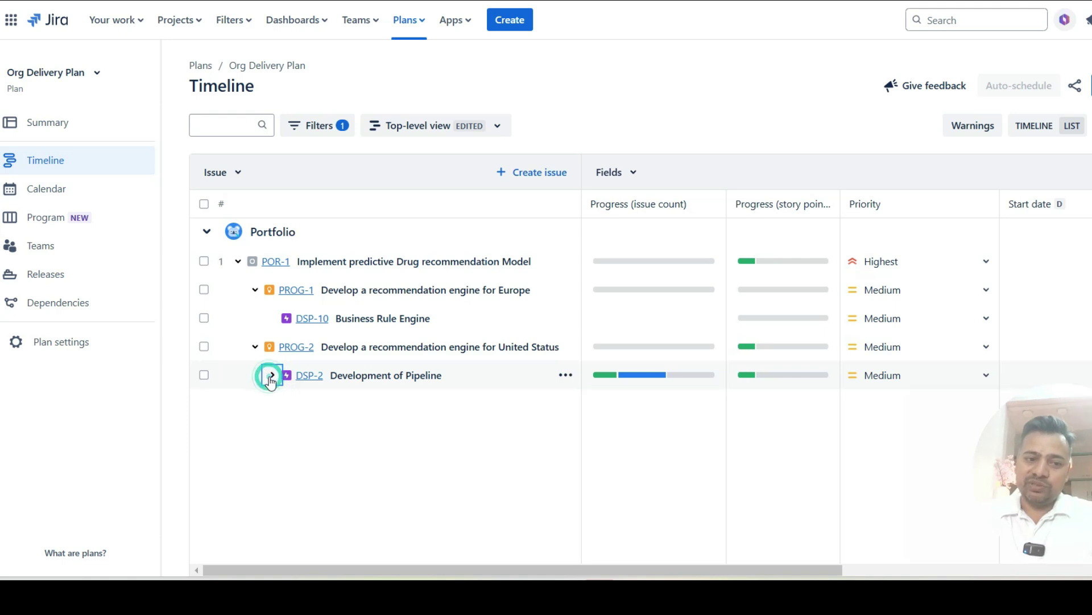
# Expand the story Drug Prediction Model - Spain to review its subtasks, and collapse it again
pyautogui.click(289, 404)
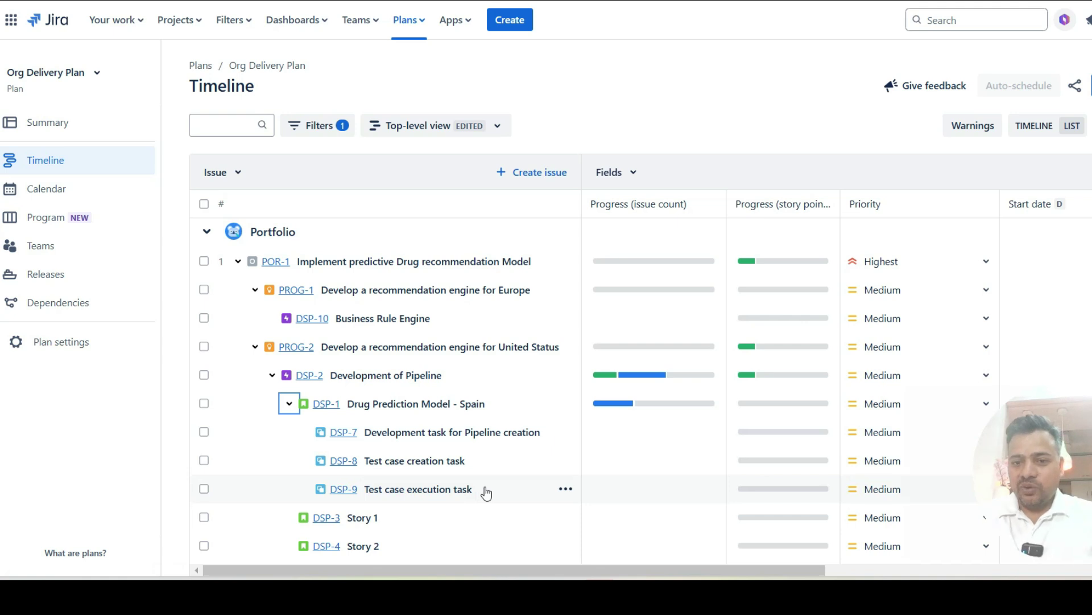
pyautogui.scroll(-3, 485, 493)
pyautogui.scroll(3, 485, 492)
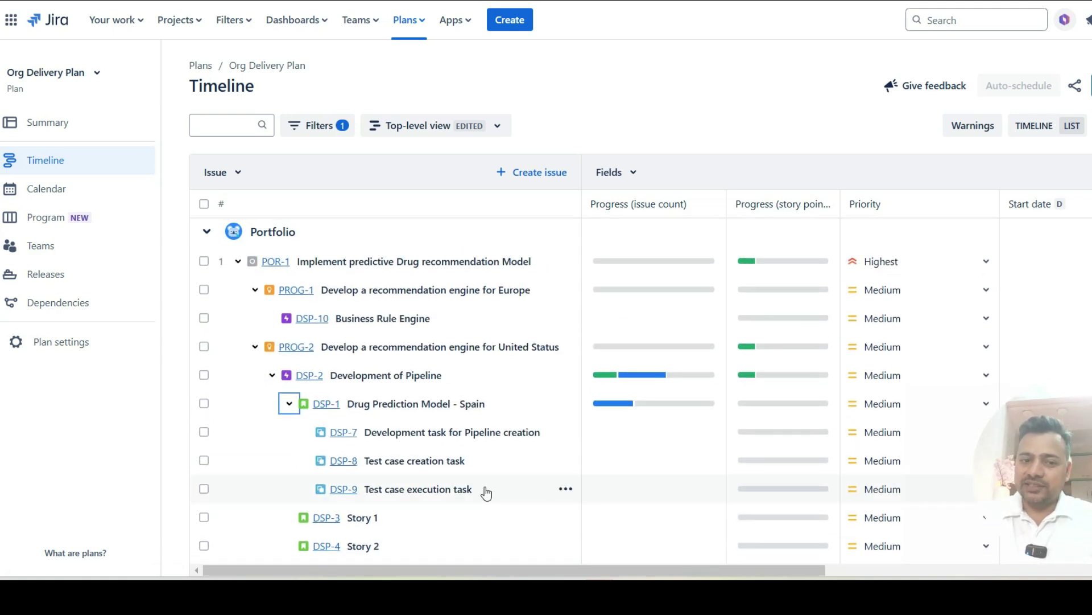
pyautogui.scroll(-2, 485, 492)
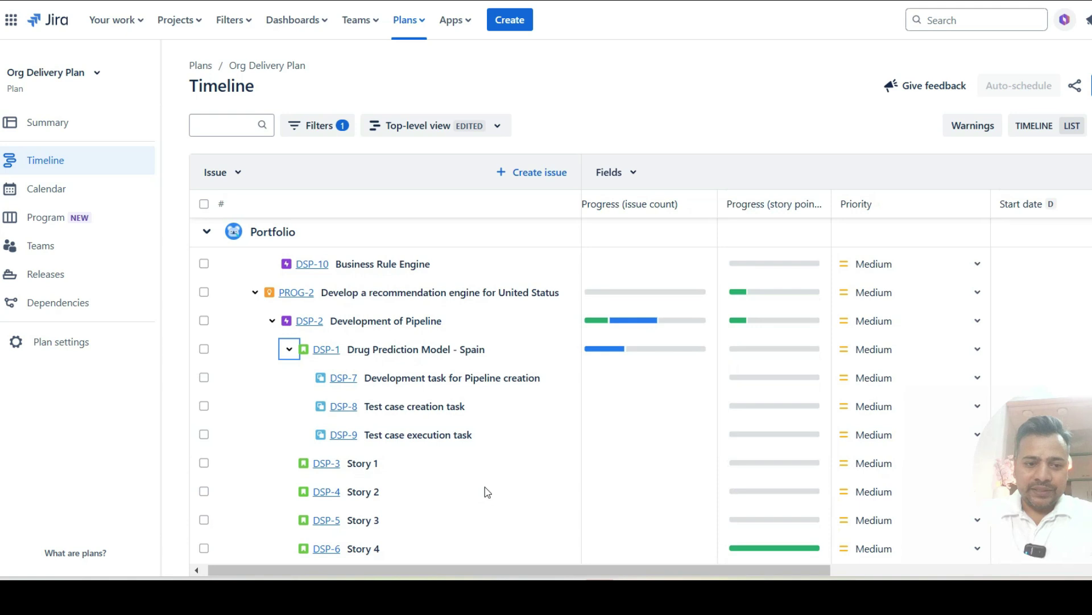
pyautogui.click(293, 351)
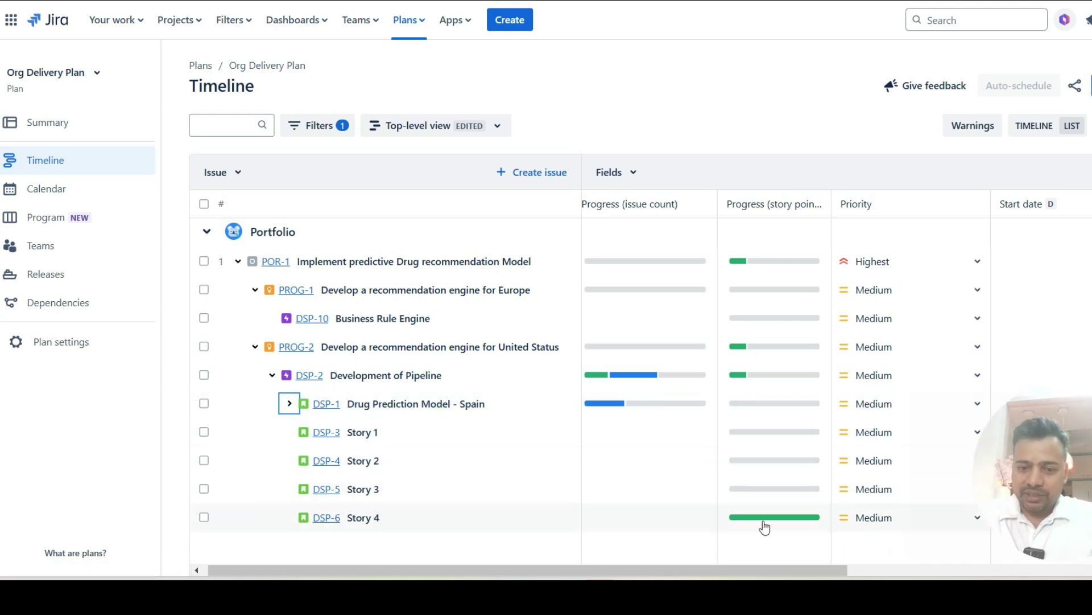
# Check the story point progress details of the stories under Development of Pipeline, from Story 4 up to Drug Prediction Model - Spain
pyautogui.moveTo(765, 527)
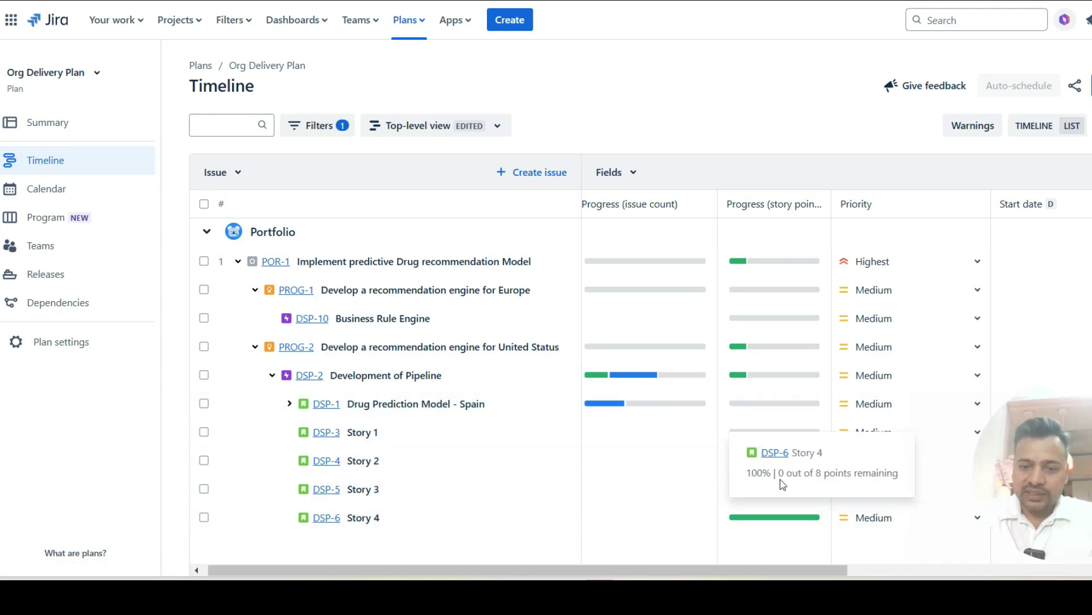
pyautogui.click(736, 88)
pyautogui.moveTo(781, 497)
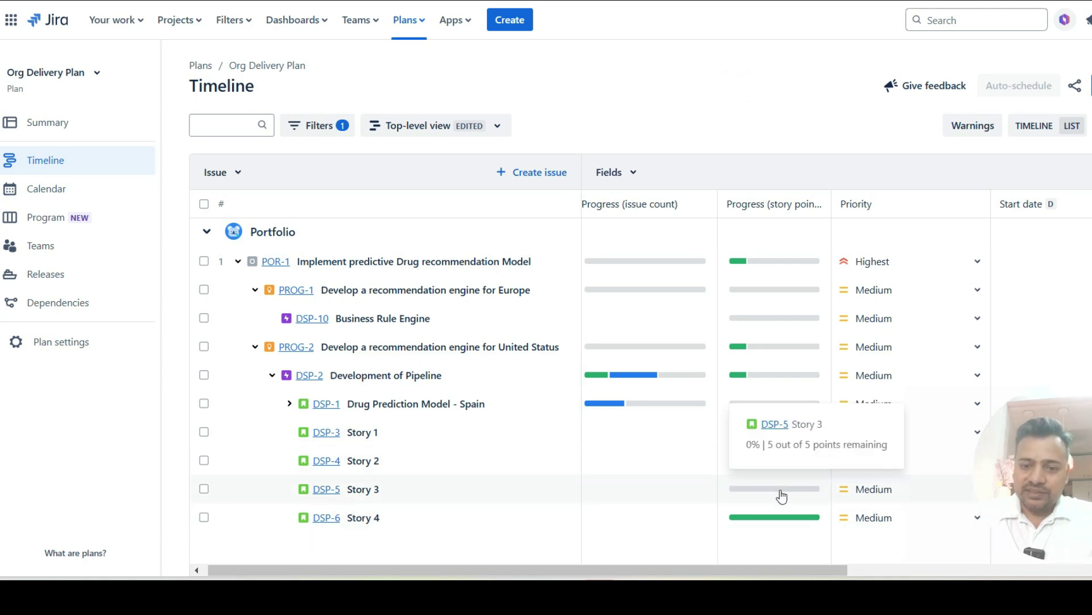
pyautogui.click(763, 477)
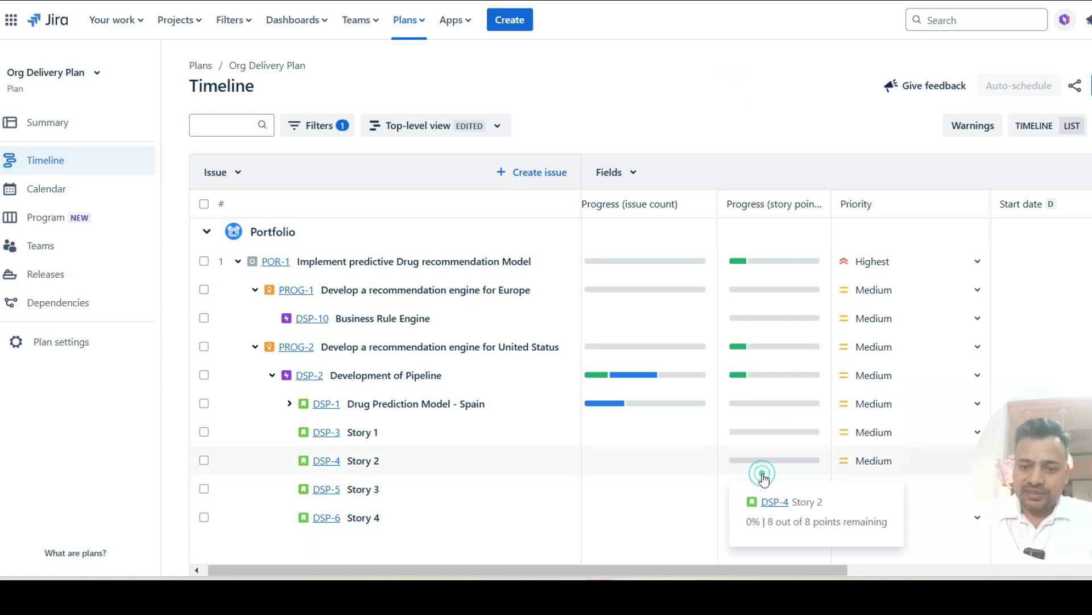
pyautogui.click(763, 421)
pyautogui.click(763, 406)
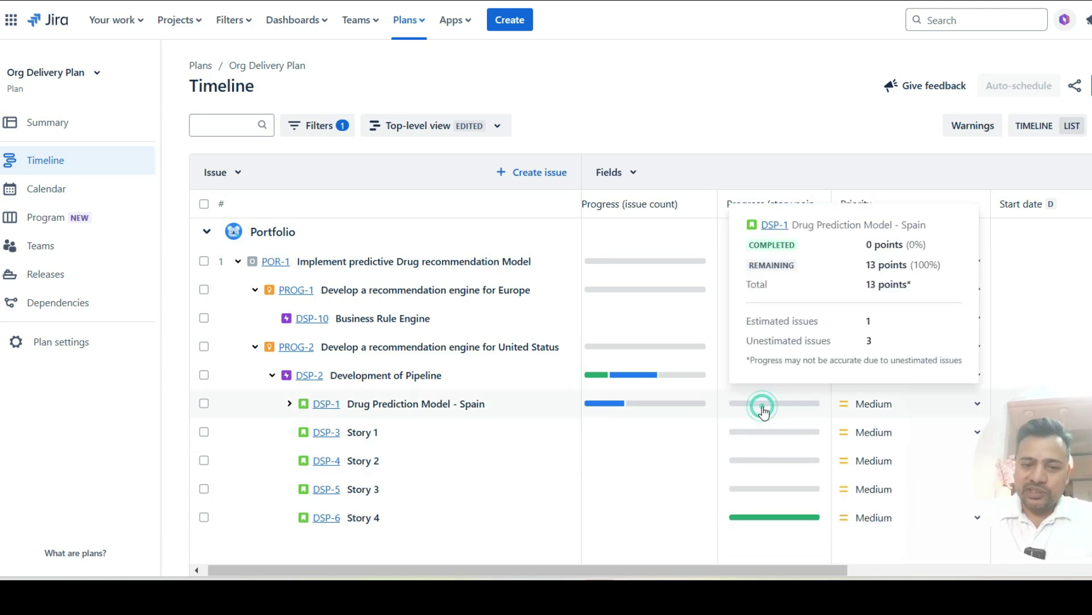
pyautogui.click(632, 106)
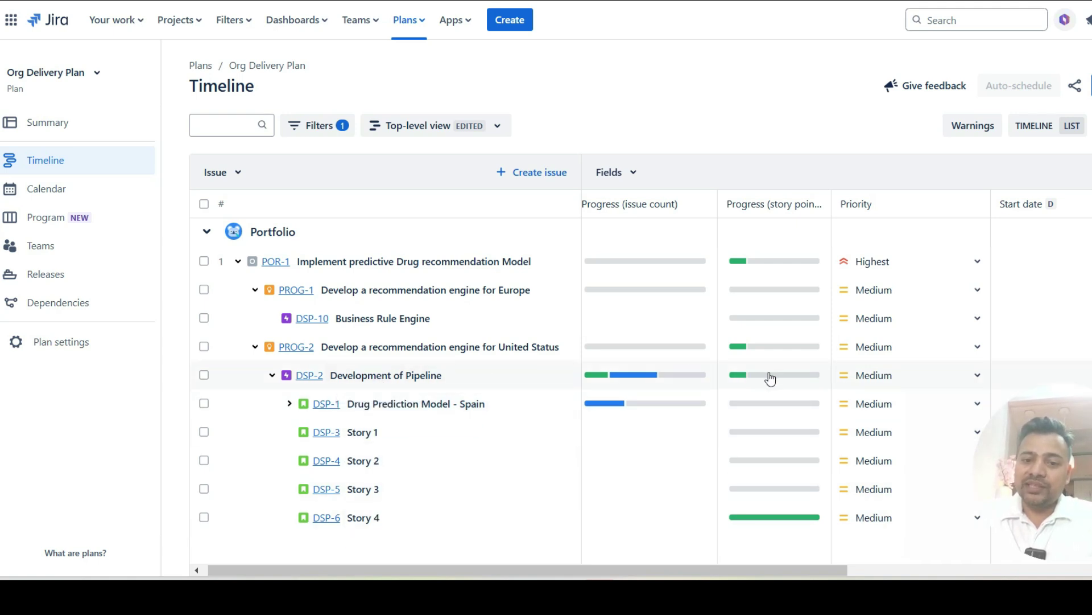
# Examine the epic Development of Pipeline's story point breakdown, highlighting its total points and its completed and remaining percentages
pyautogui.moveTo(769, 375)
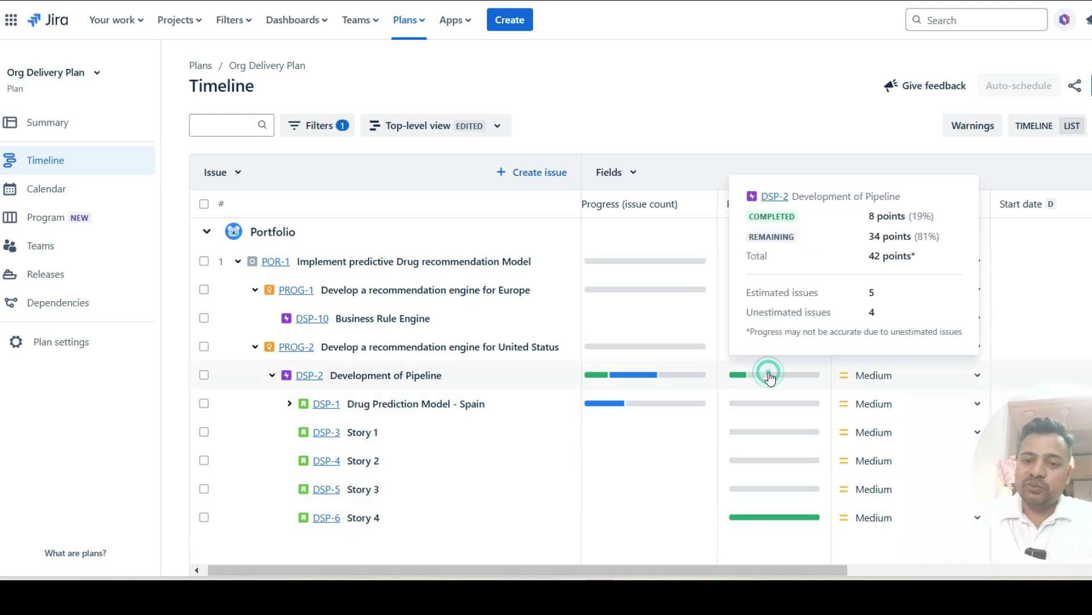
pyautogui.doubleClick(871, 257)
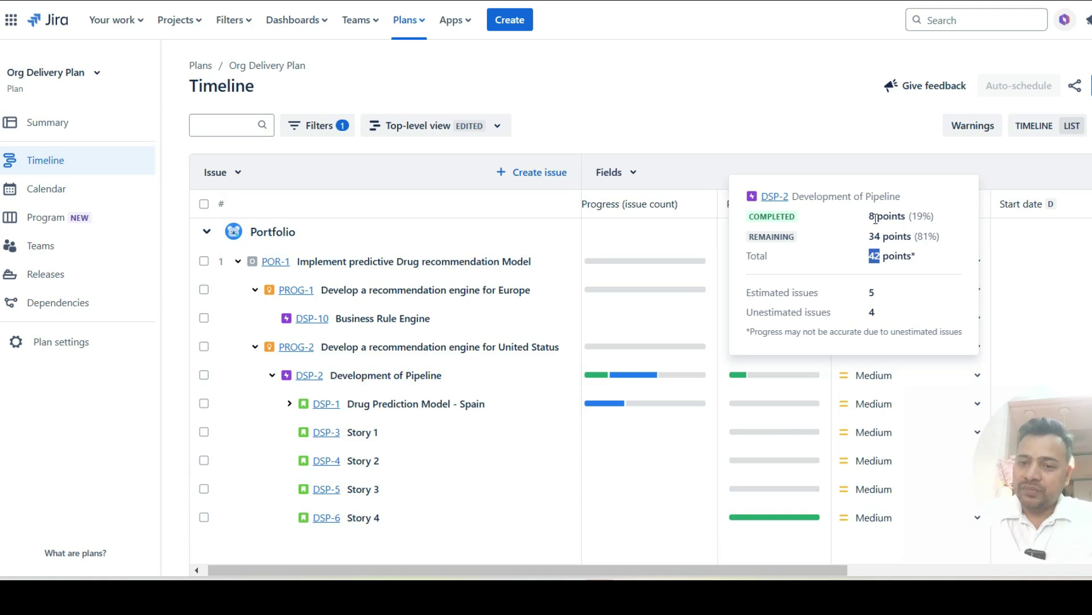
pyautogui.doubleClick(918, 217)
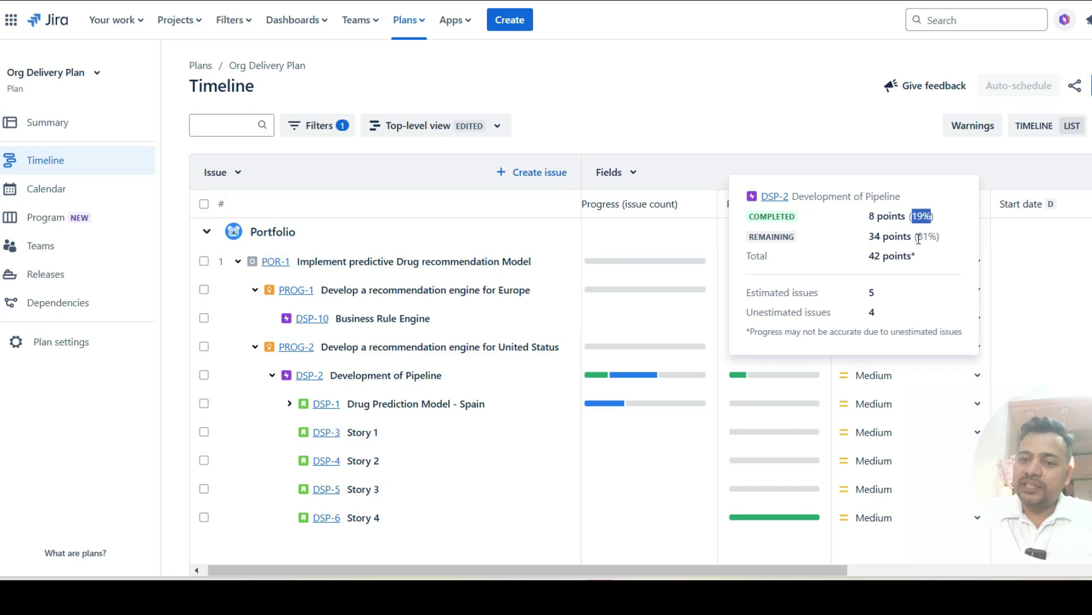
pyautogui.doubleClick(919, 238)
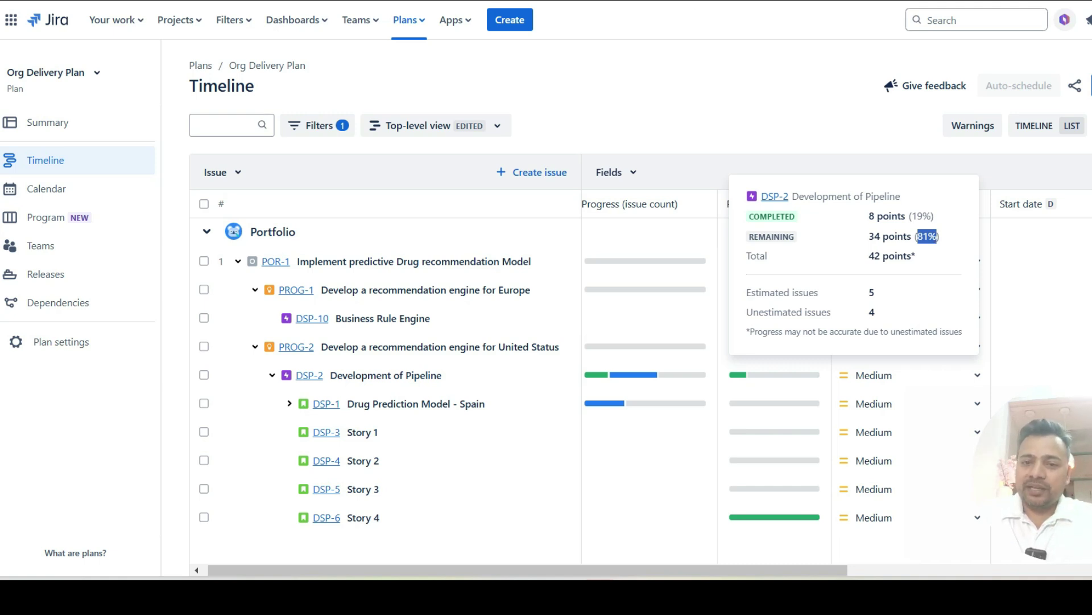
pyautogui.click(737, 80)
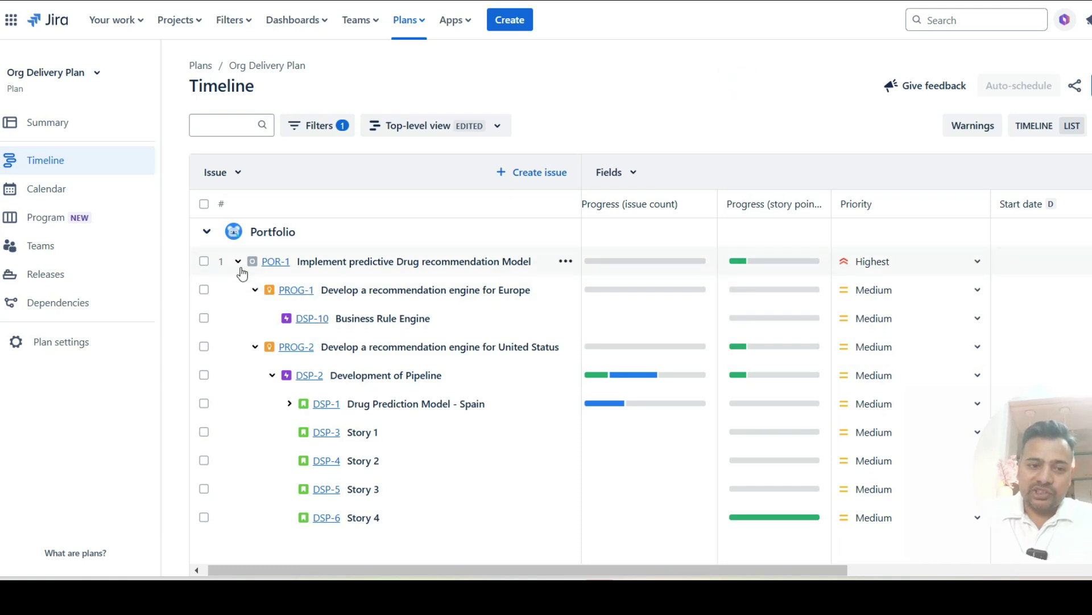
# Collapse the United States feature and the initiative in turn, checking the rolled-up story point progress at each level
pyautogui.click(256, 347)
pyautogui.click(768, 347)
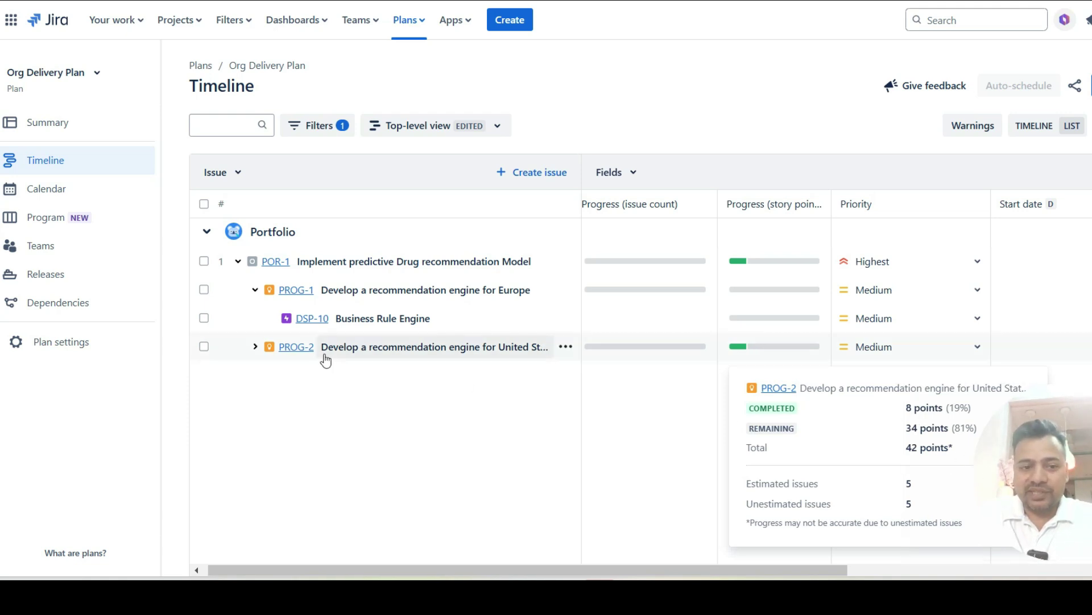
pyautogui.click(238, 262)
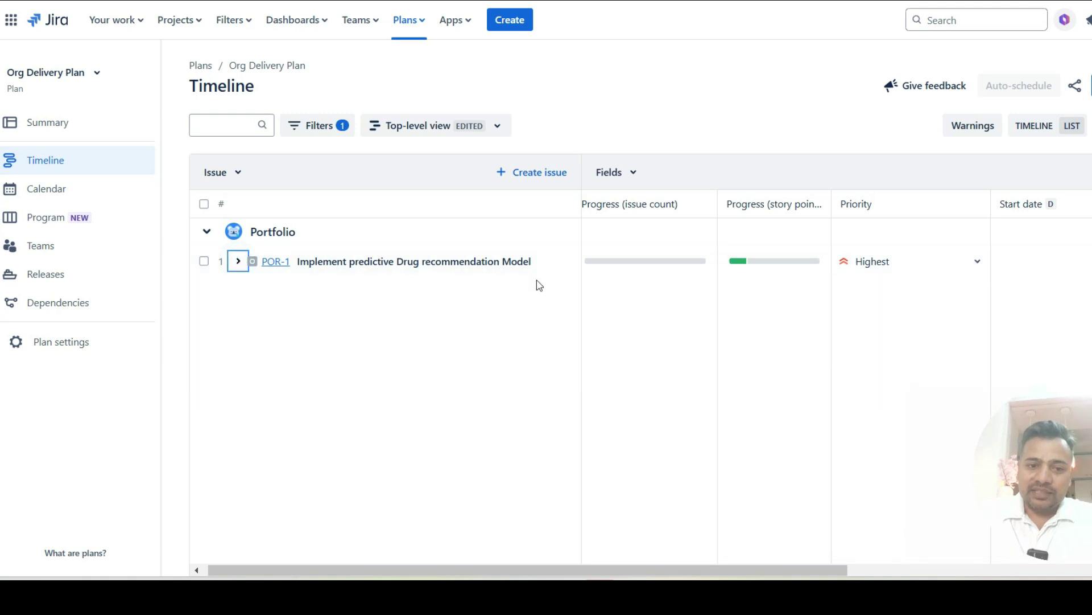
pyautogui.click(750, 269)
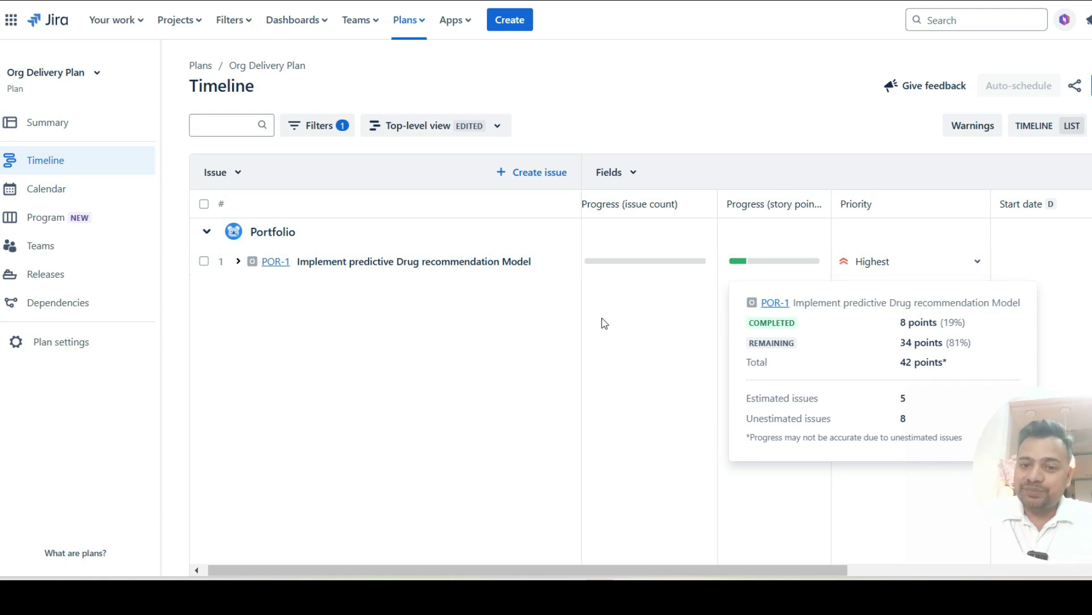
pyautogui.click(593, 130)
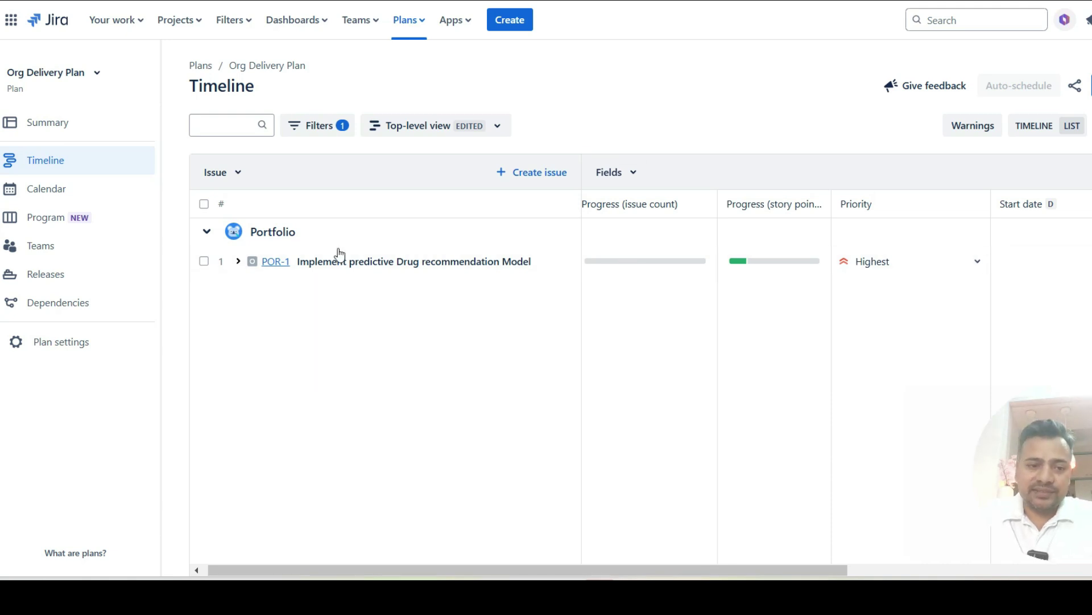
# Expand the initiative and the United States feature again to examine the issue count progress of Development of Pipeline
pyautogui.click(238, 262)
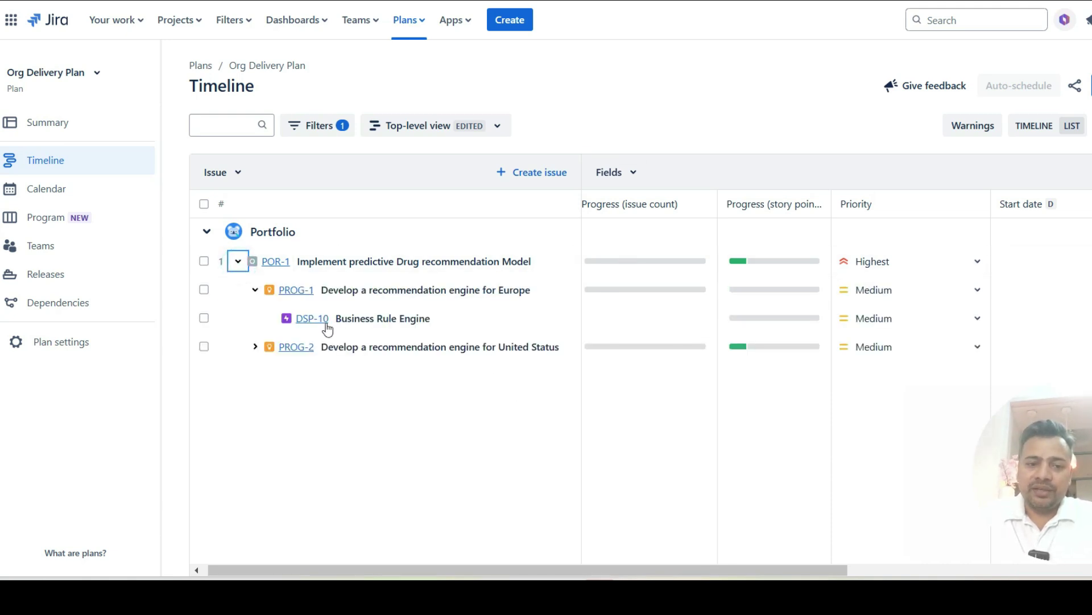
pyautogui.click(254, 346)
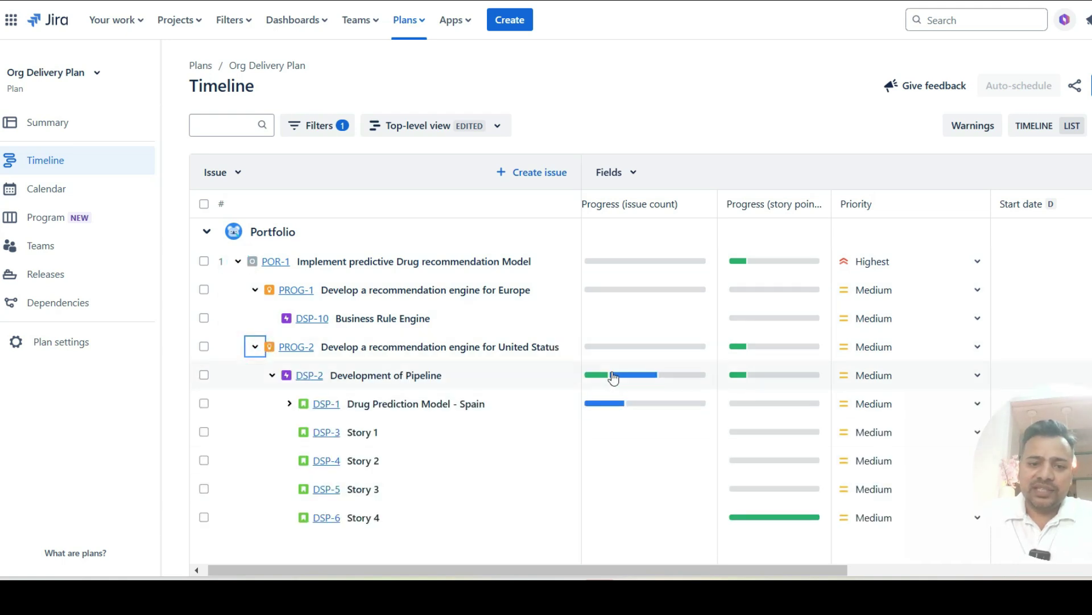
pyautogui.moveTo(623, 378)
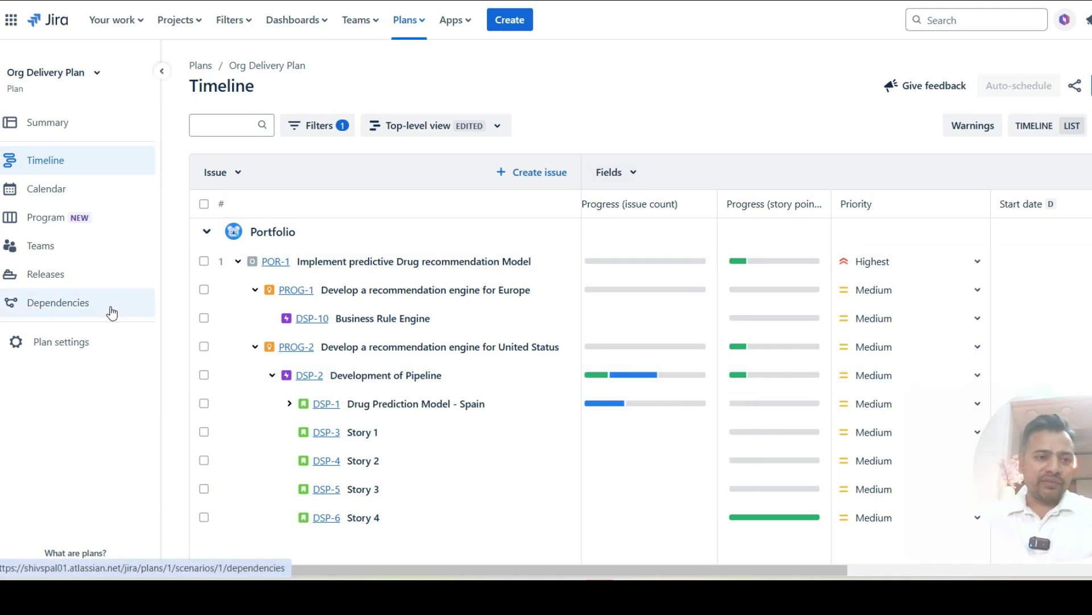
# Review the issue sources in the Org Delivery Plan's settings and return to the plan
pyautogui.click(36, 348)
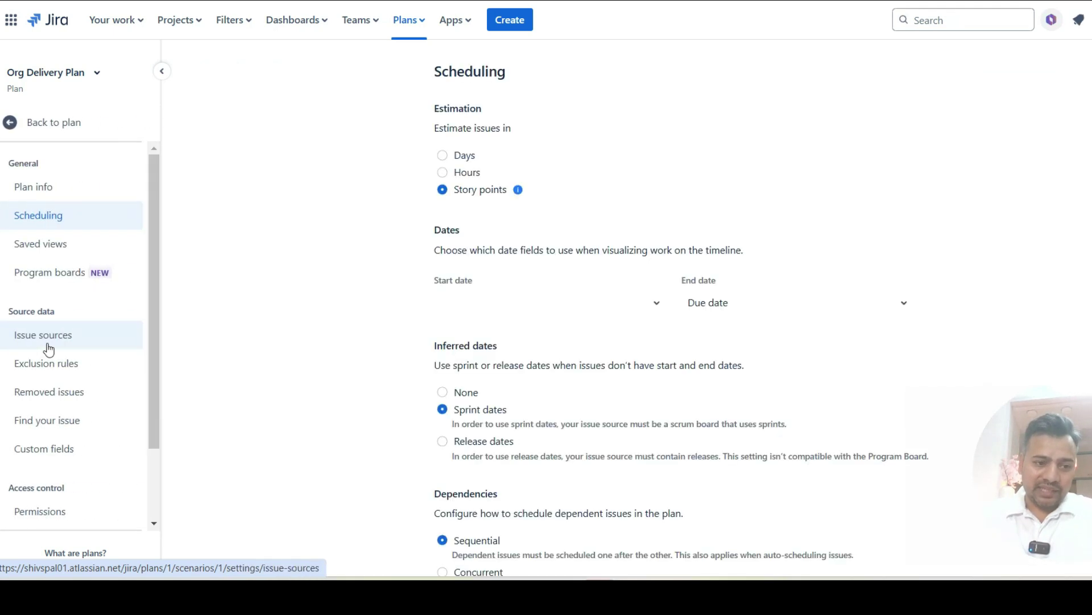
pyautogui.click(38, 339)
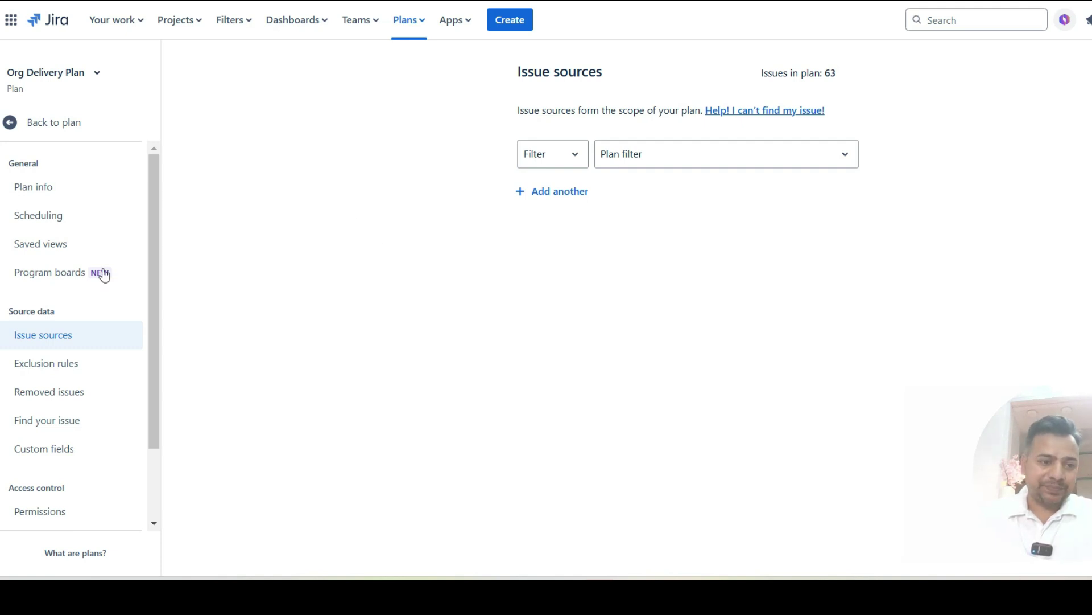
pyautogui.scroll(-1, 70, 379)
pyautogui.scroll(1, 72, 379)
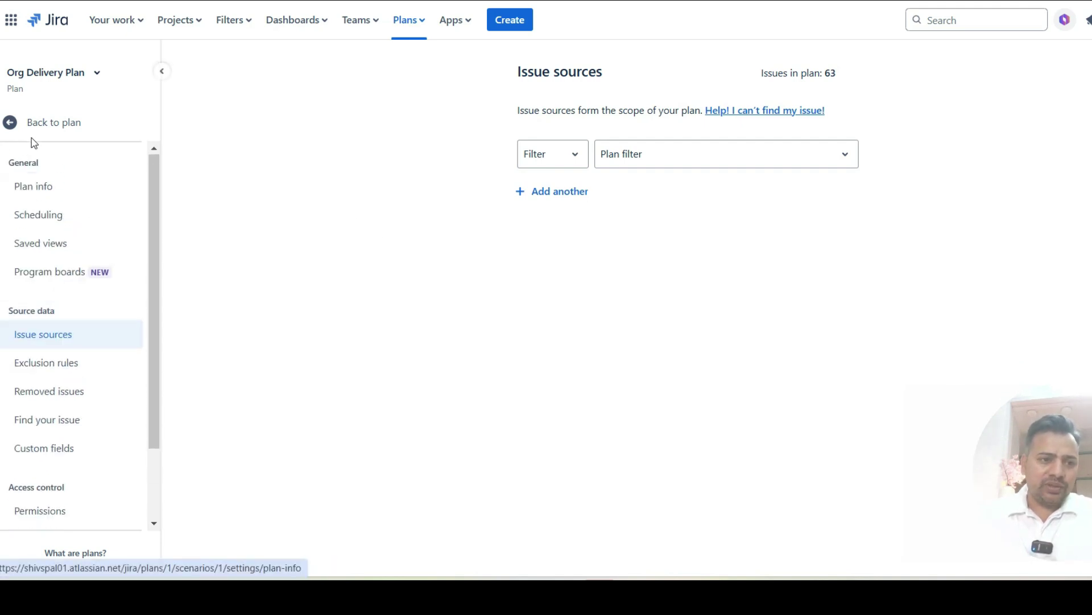
pyautogui.click(45, 126)
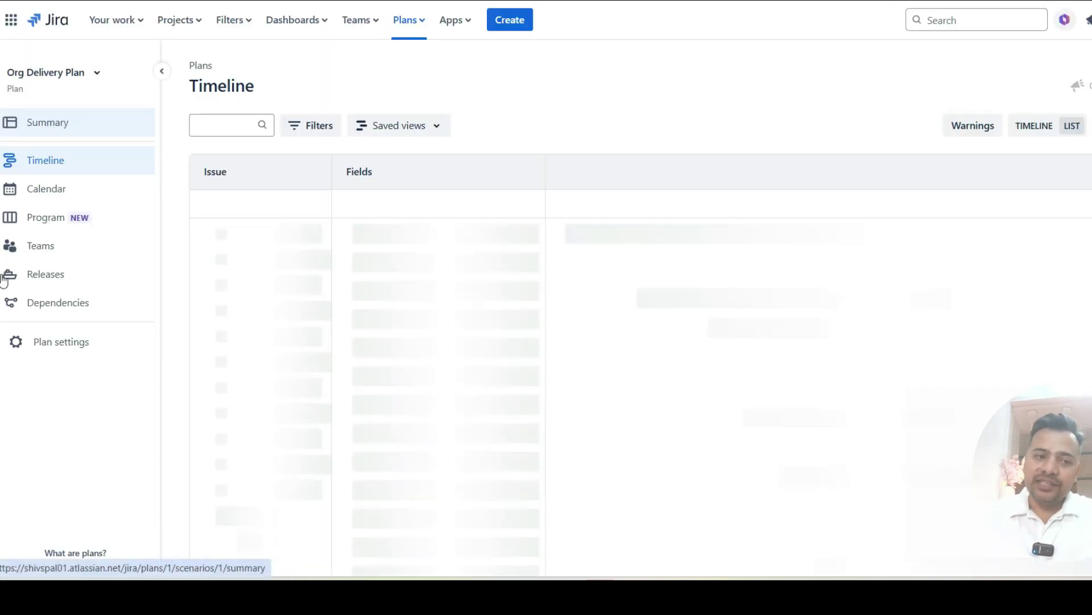
# Show the plan's dependencies rolled up to Initiative and inspect the links leading to POR-1
pyautogui.click(46, 310)
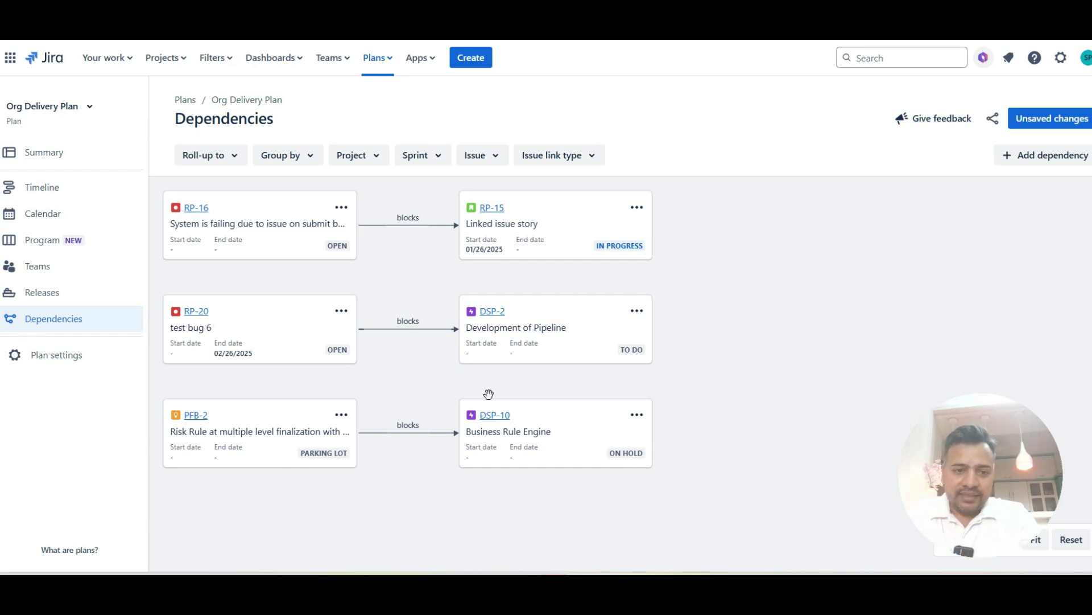
pyautogui.click(233, 161)
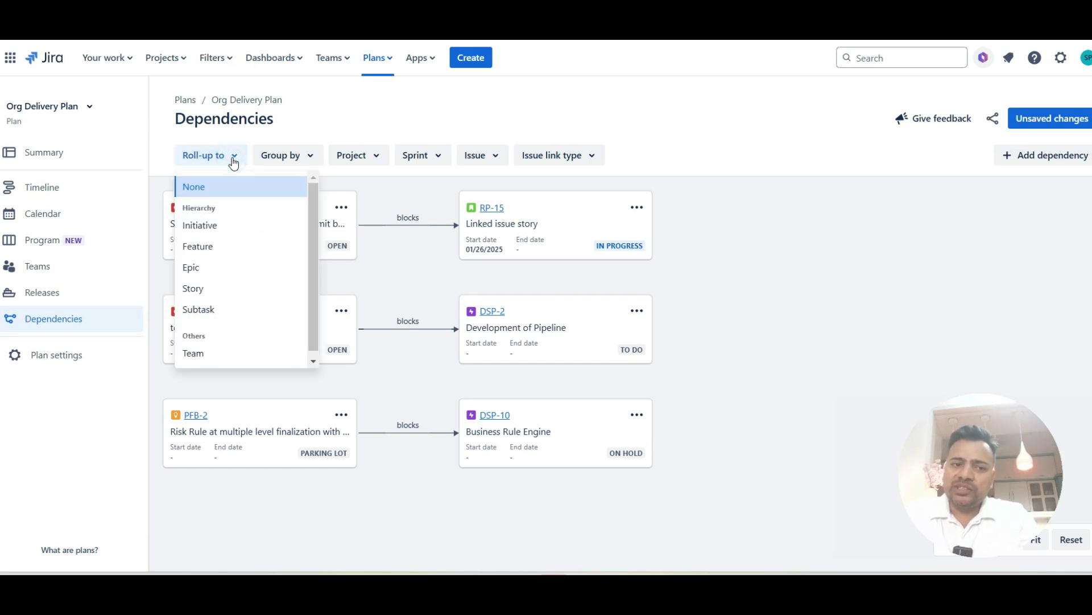
pyautogui.click(224, 227)
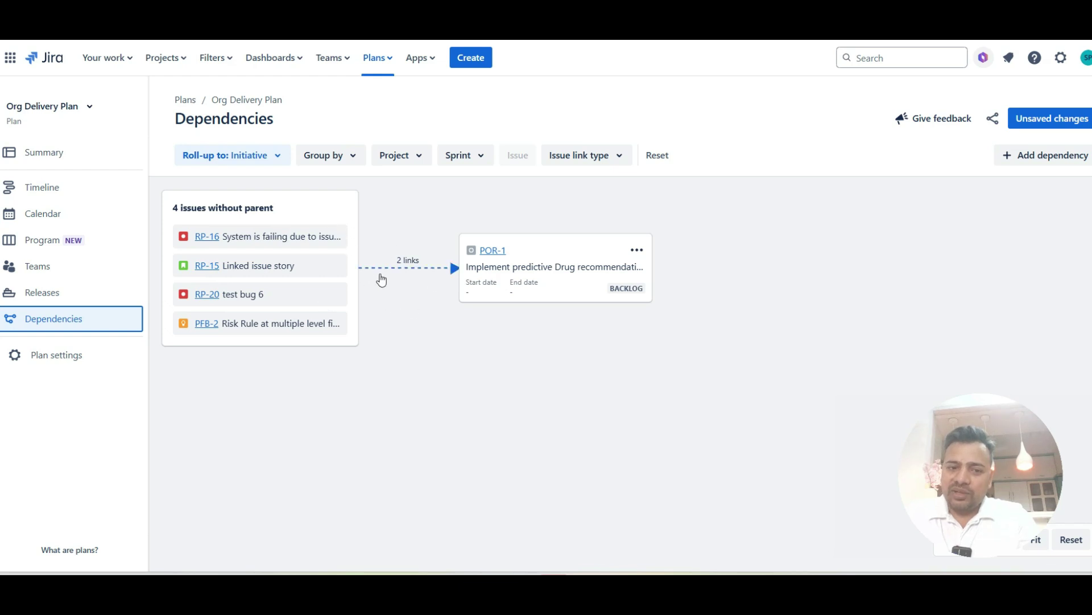
pyautogui.click(404, 266)
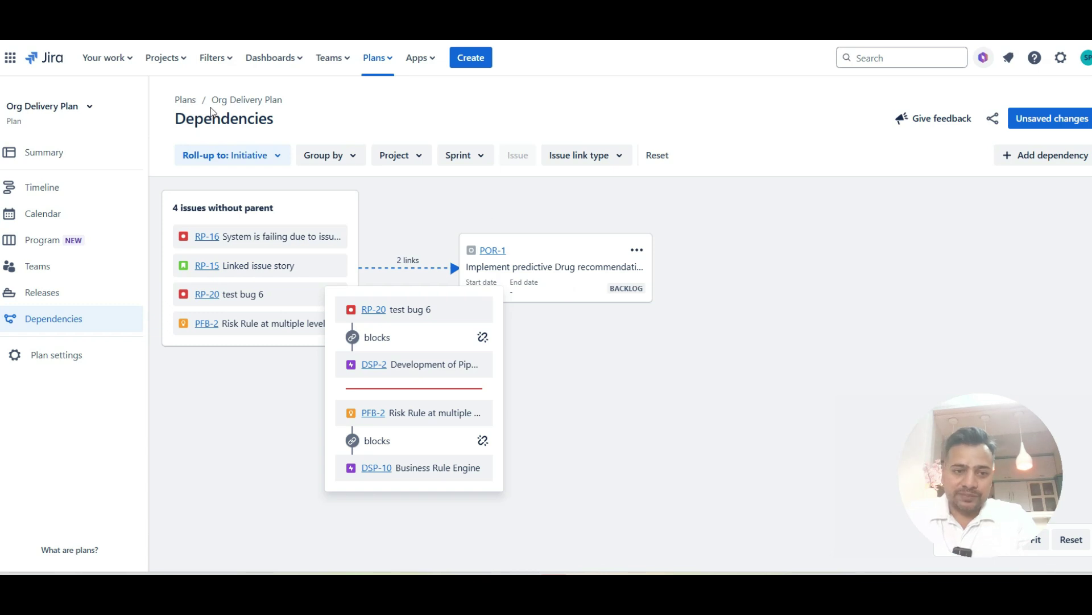
# Change the dependencies roll-up level to Feature
pyautogui.click(254, 154)
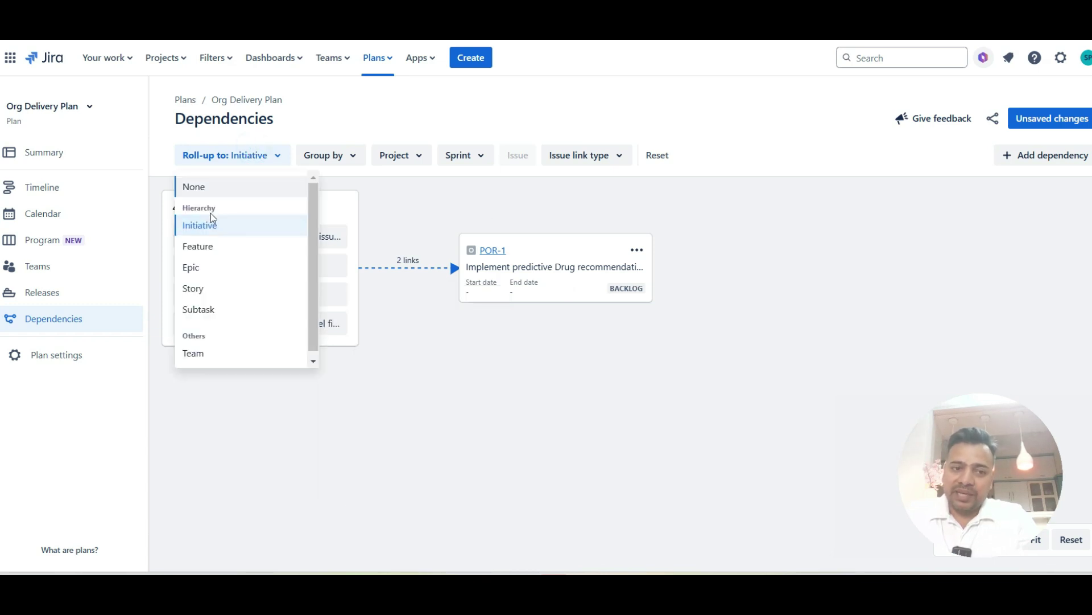
pyautogui.click(222, 246)
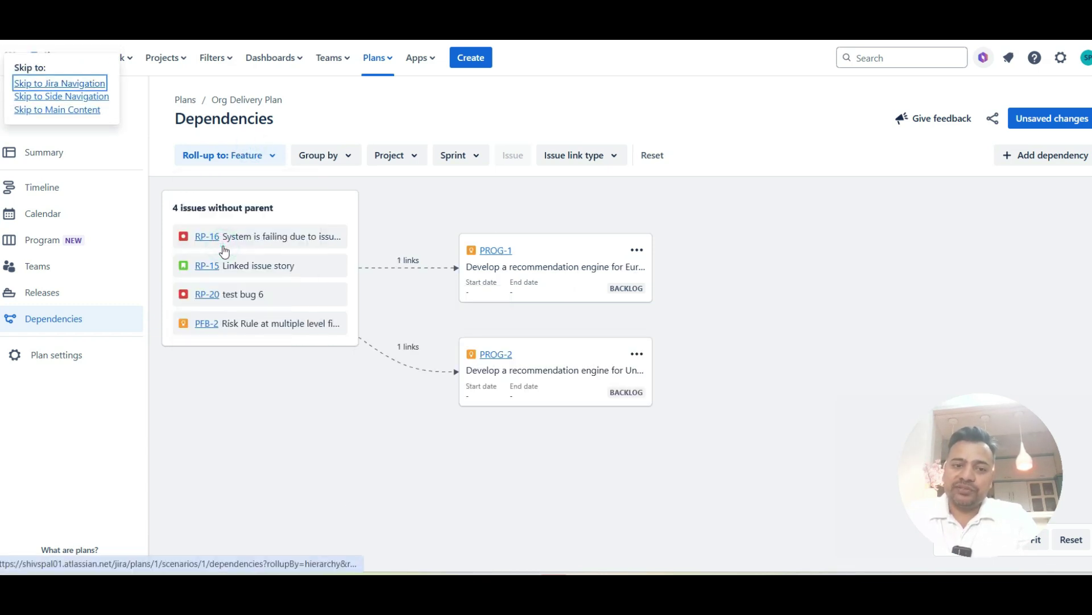
# Inspect the dependency links from the issues without parent to PROG-1 and PROG-2
pyautogui.click(410, 272)
pyautogui.click(385, 429)
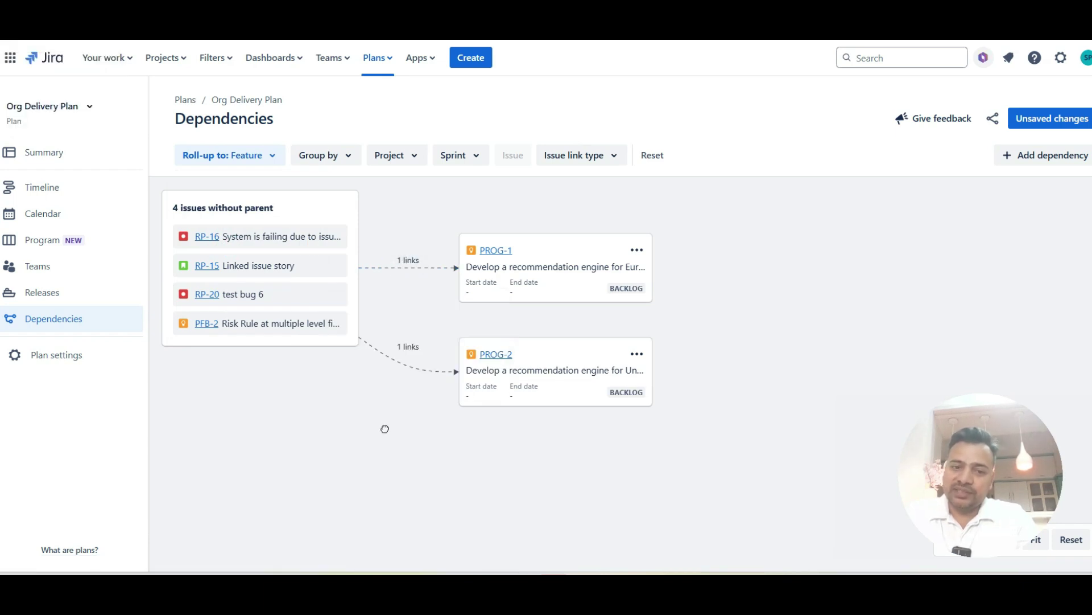
pyautogui.click(411, 348)
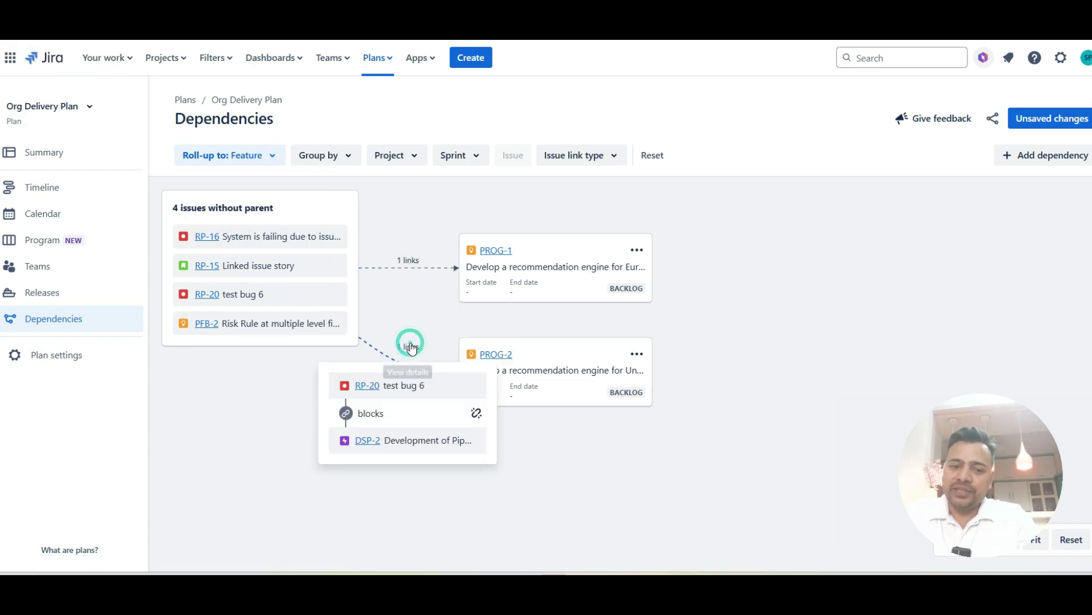
pyautogui.click(266, 370)
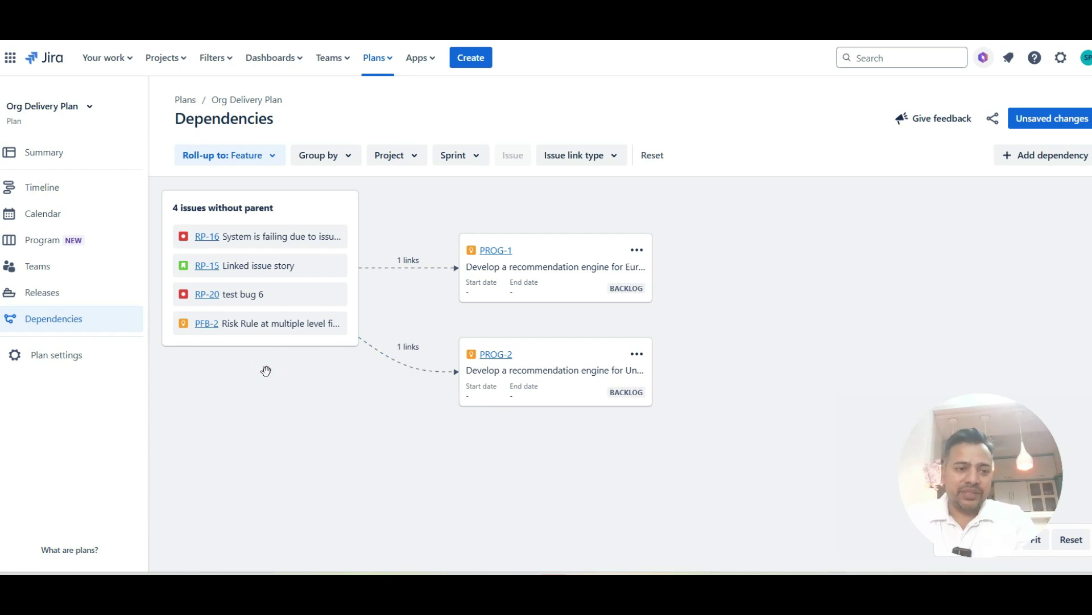
# Review the recent projects and the issue types offered when creating an issue in Portfolio (POR), and close the form without creating anything
pyautogui.click(166, 57)
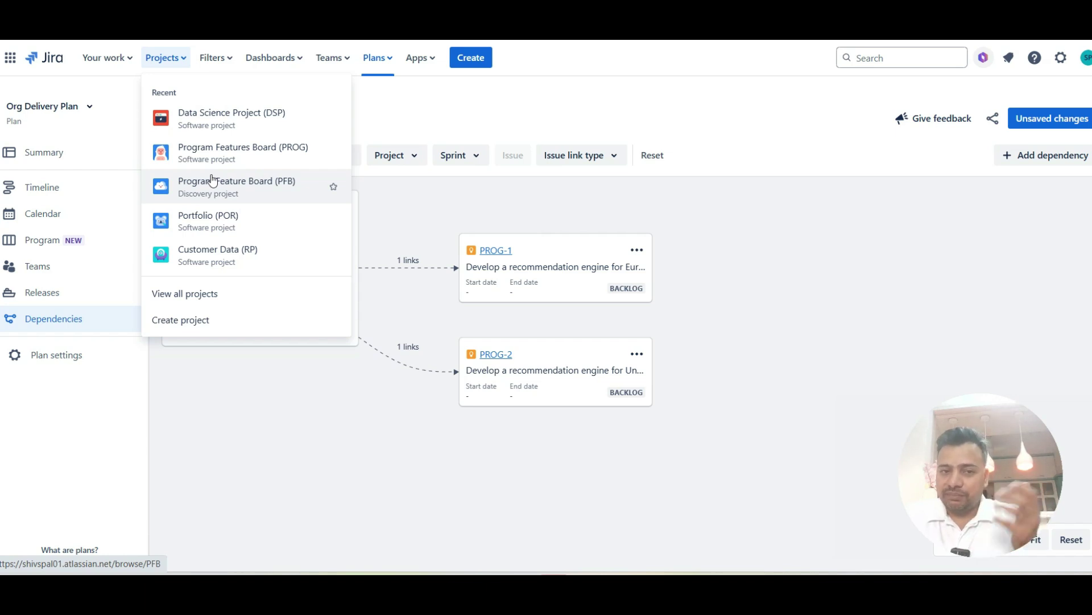
pyautogui.click(470, 58)
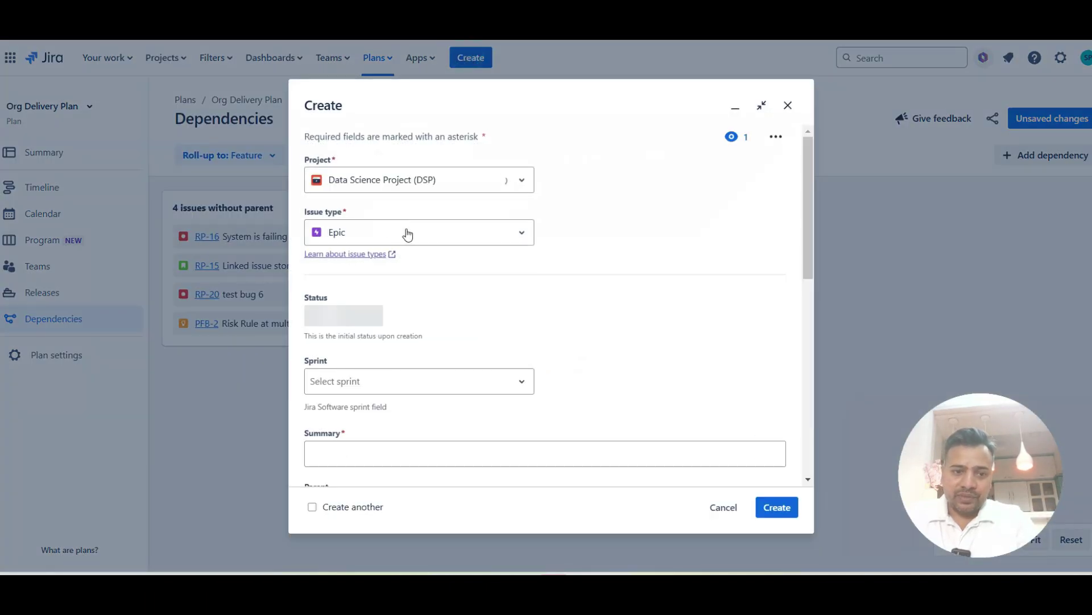
pyautogui.click(405, 229)
pyautogui.click(382, 180)
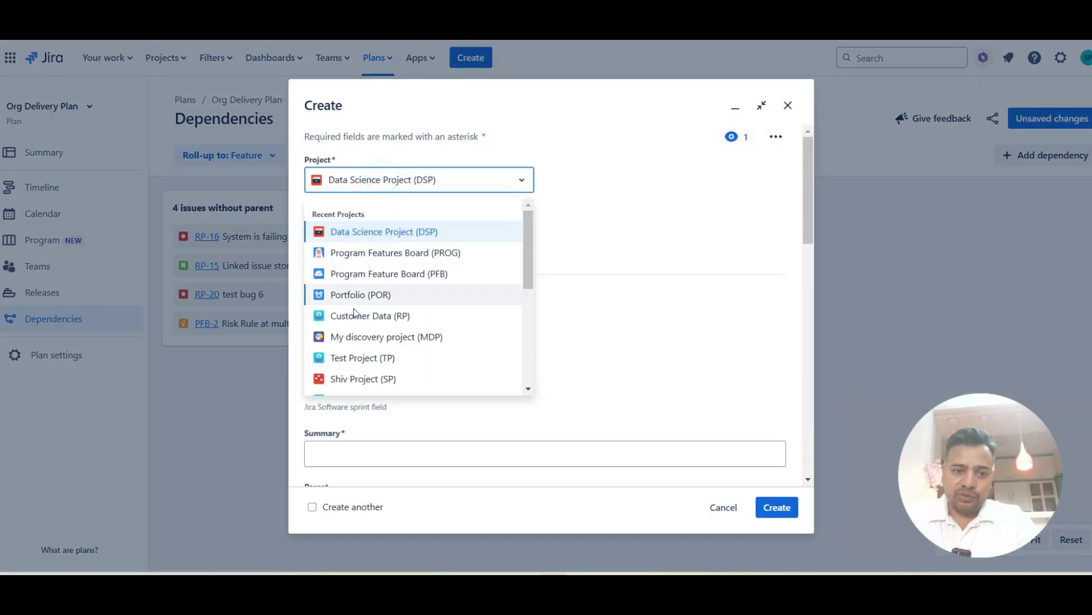
pyautogui.click(366, 294)
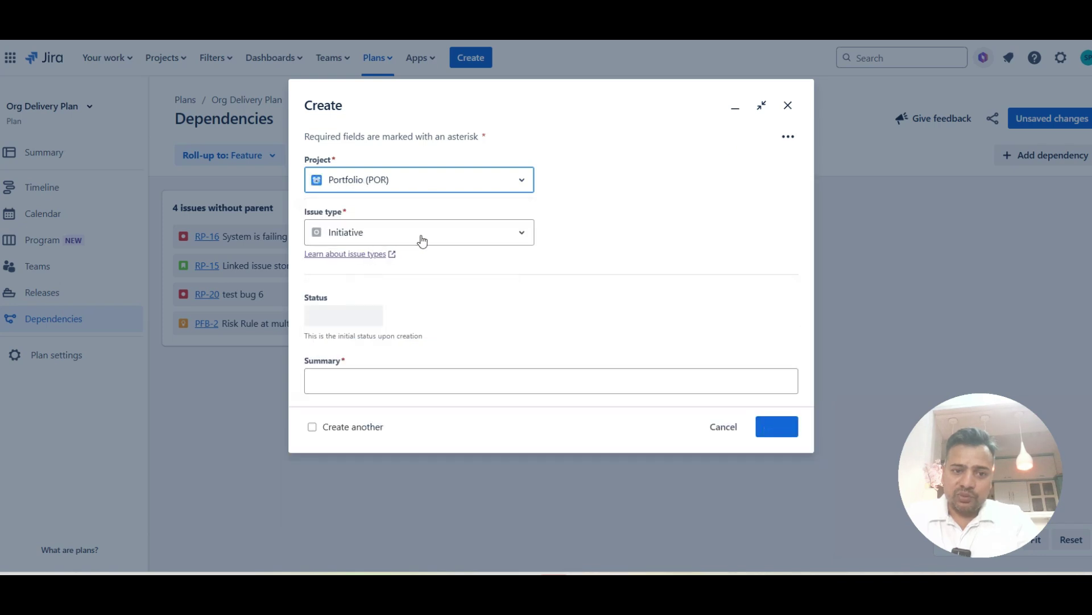
pyautogui.click(421, 234)
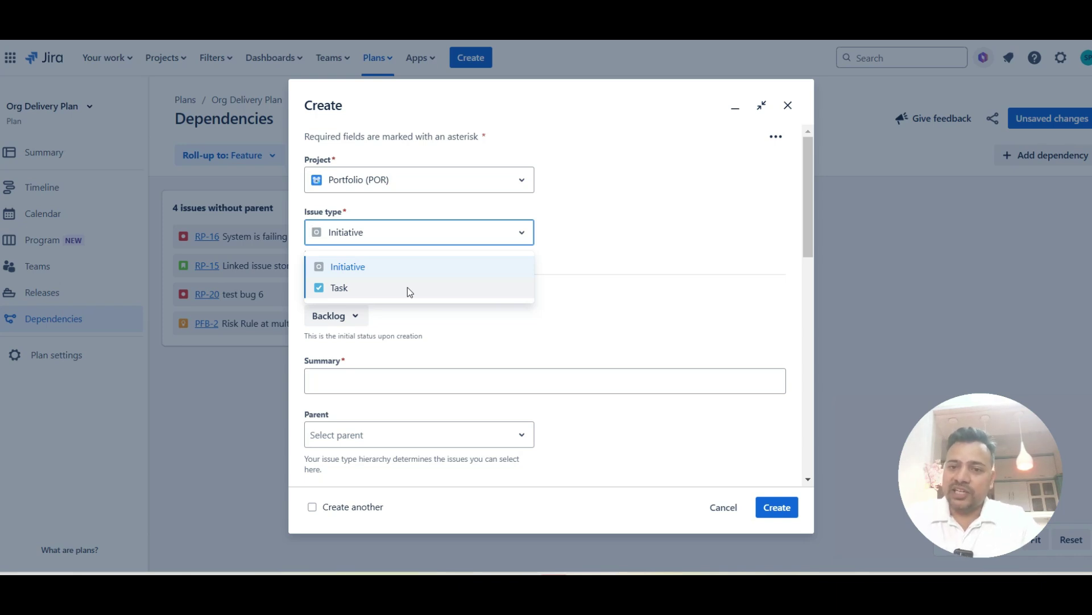
pyautogui.click(789, 105)
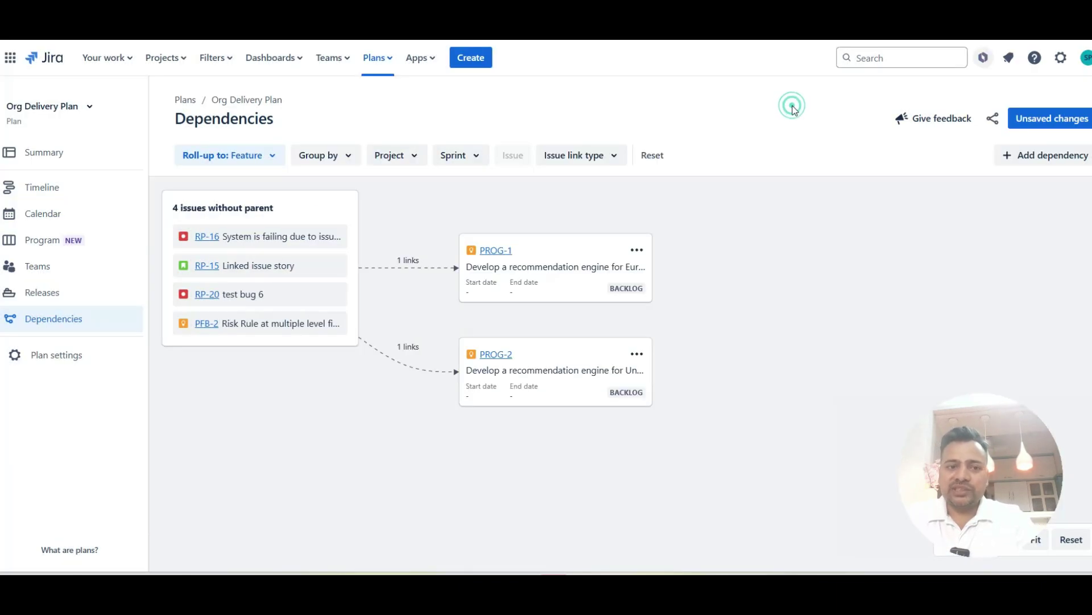
# Return to the timeline of the starred Org Delivery Plan
pyautogui.click(387, 60)
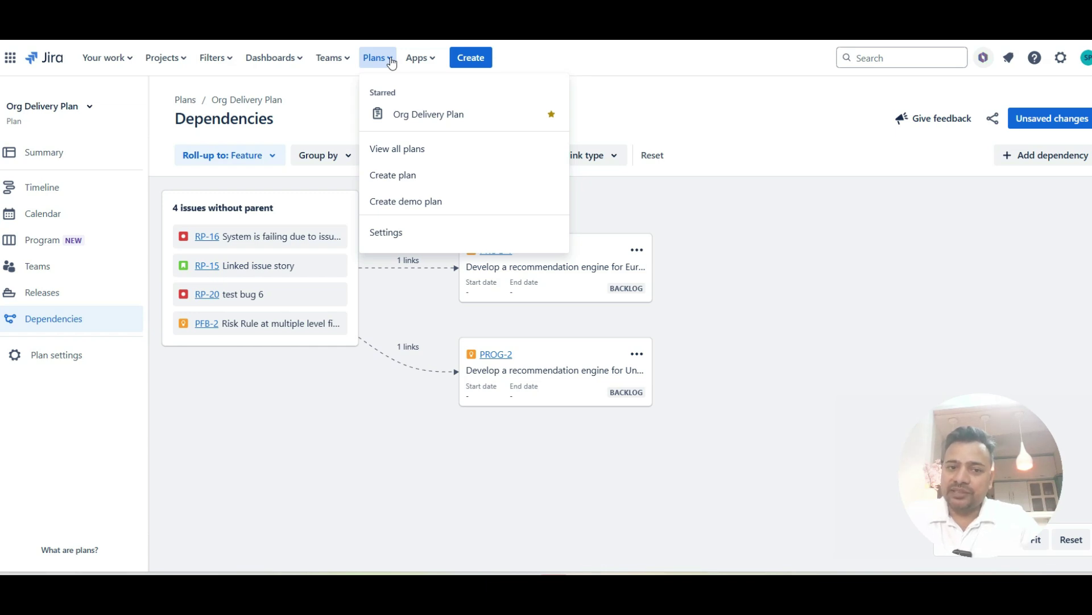
pyautogui.click(422, 116)
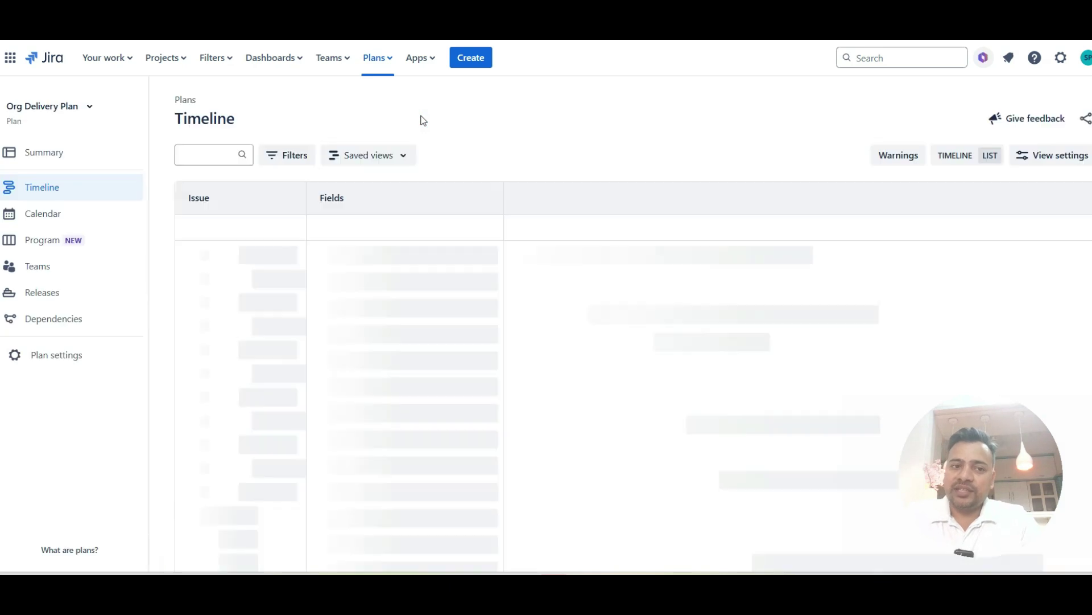